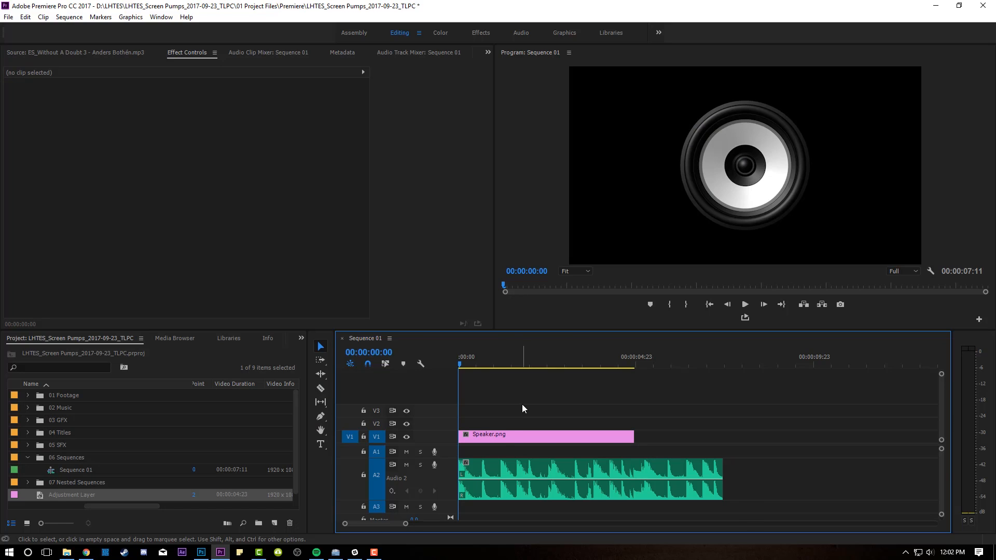
Preview the music against the speaker clip and expand the audio track to see the beat
click(505, 435)
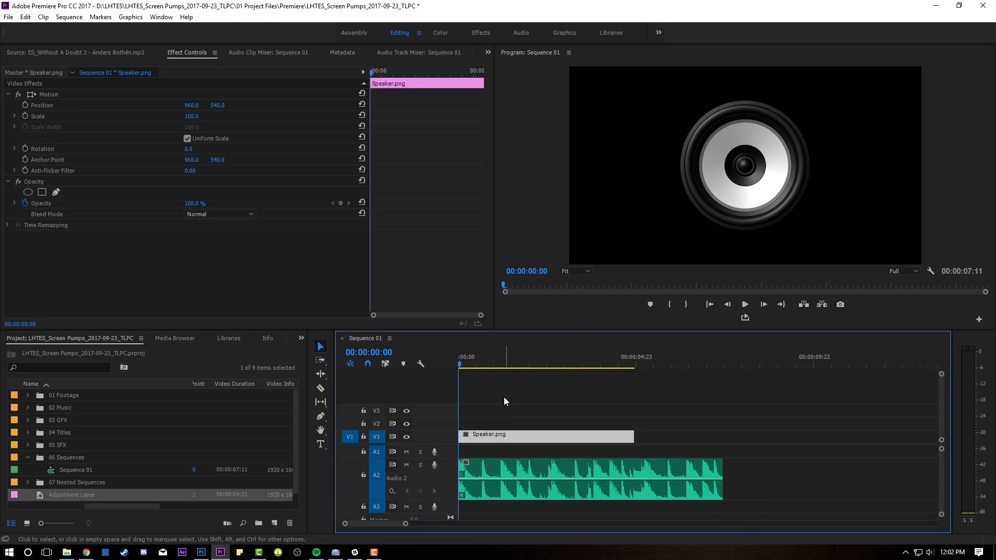
click(519, 472)
key(space)
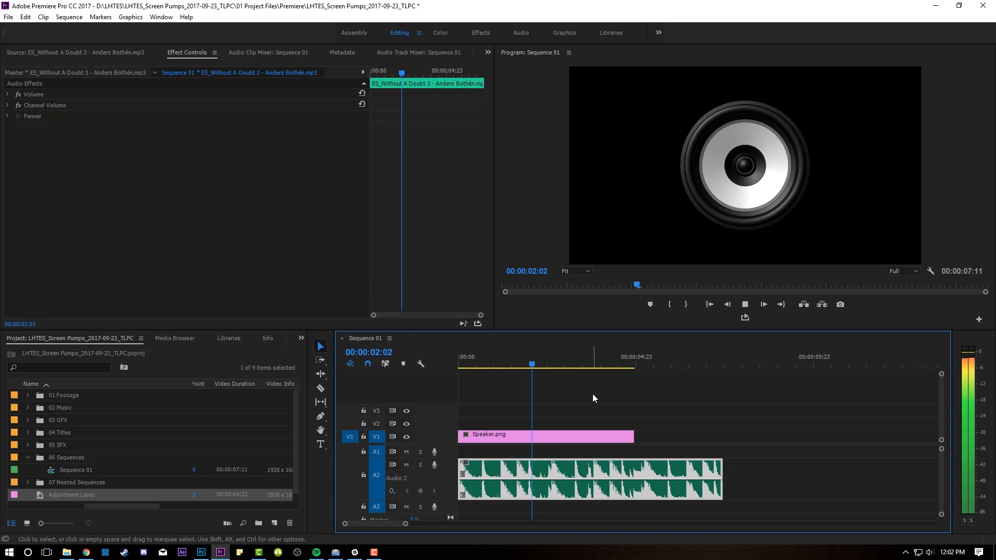
key(space)
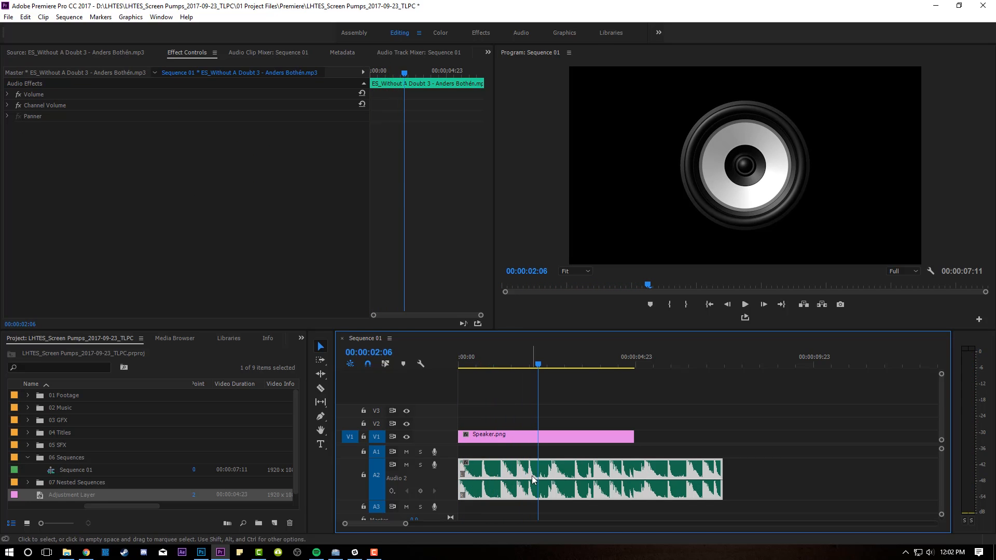
drag(444, 499, 440, 449)
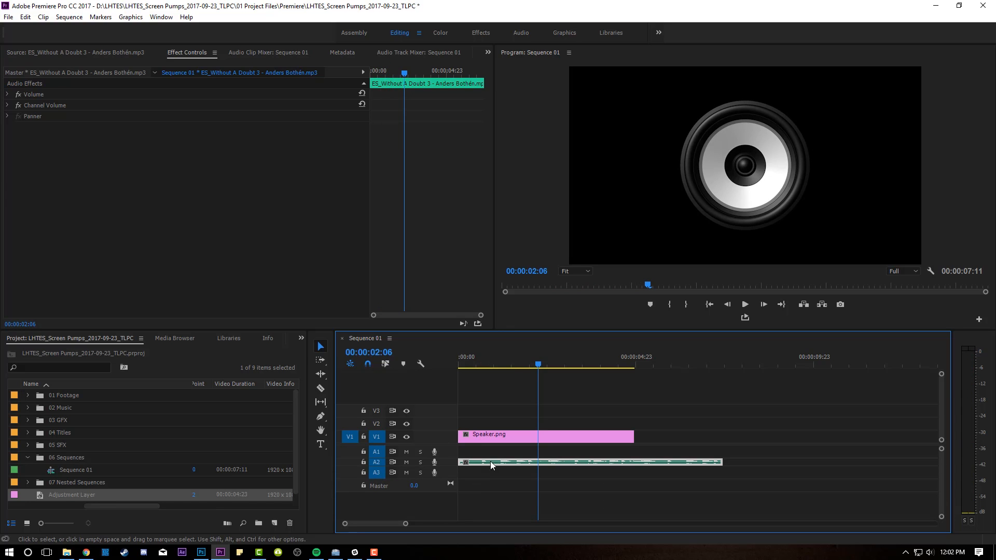
double_click(445, 467)
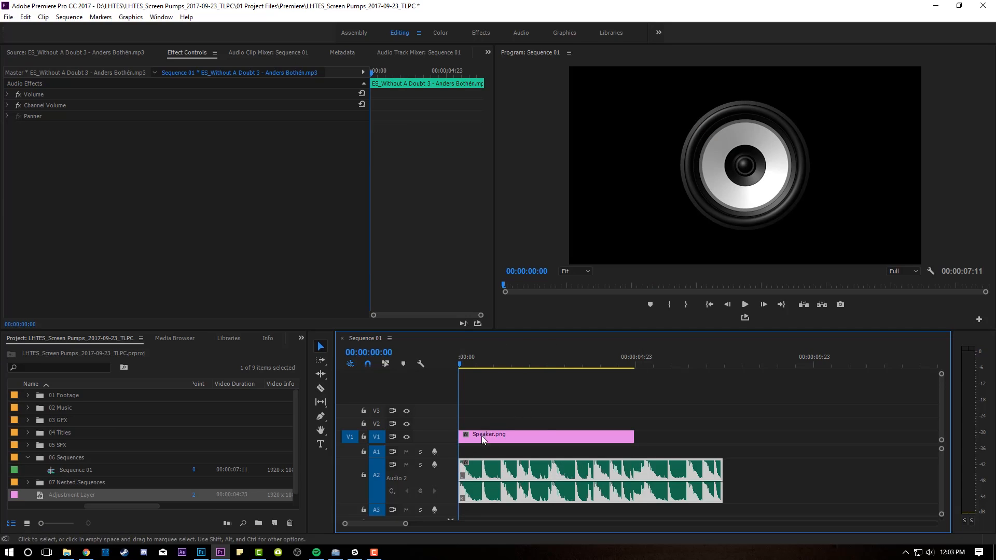
Keyframe the speaker's Scale 100/128/100 at frames 0, 2 and 4
click(489, 435)
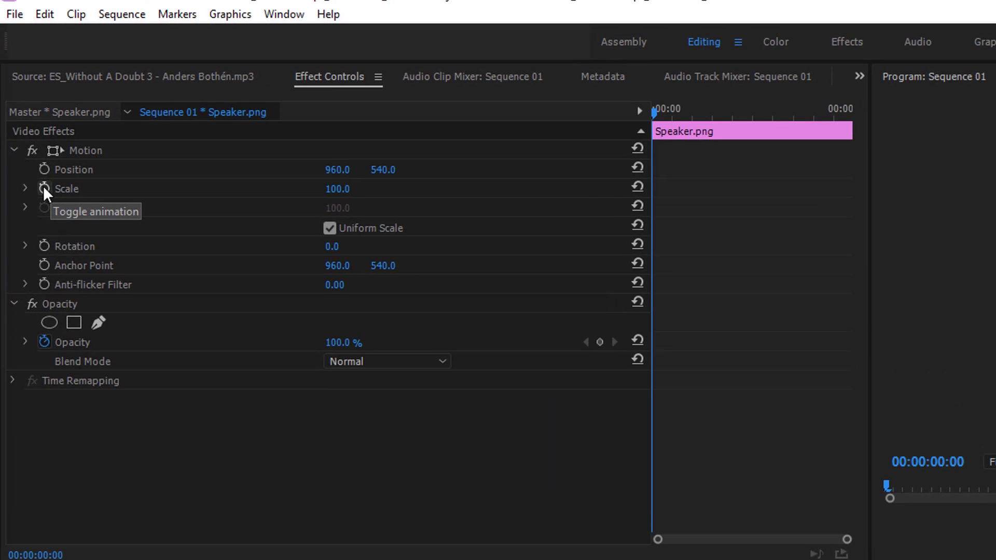
click(45, 191)
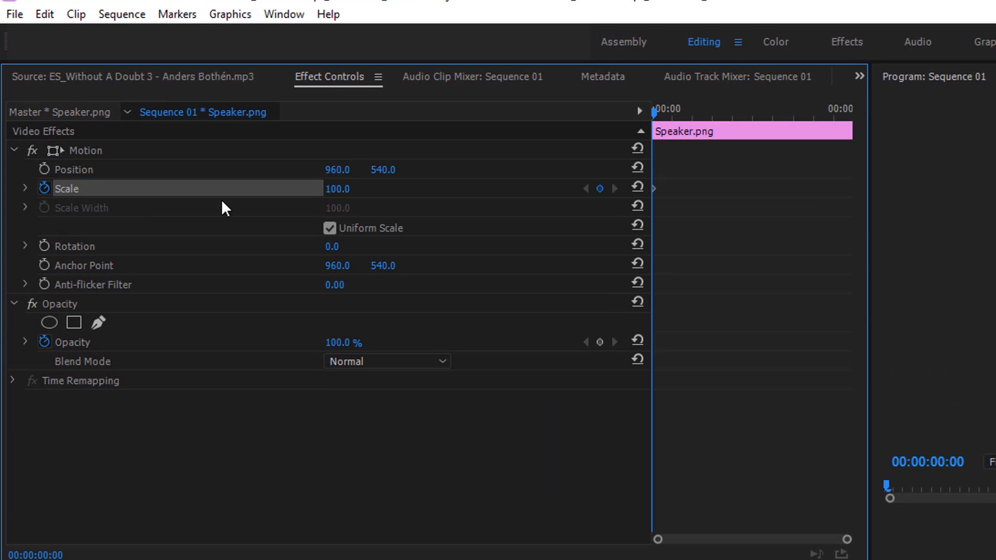
key(Right)
key(Right)
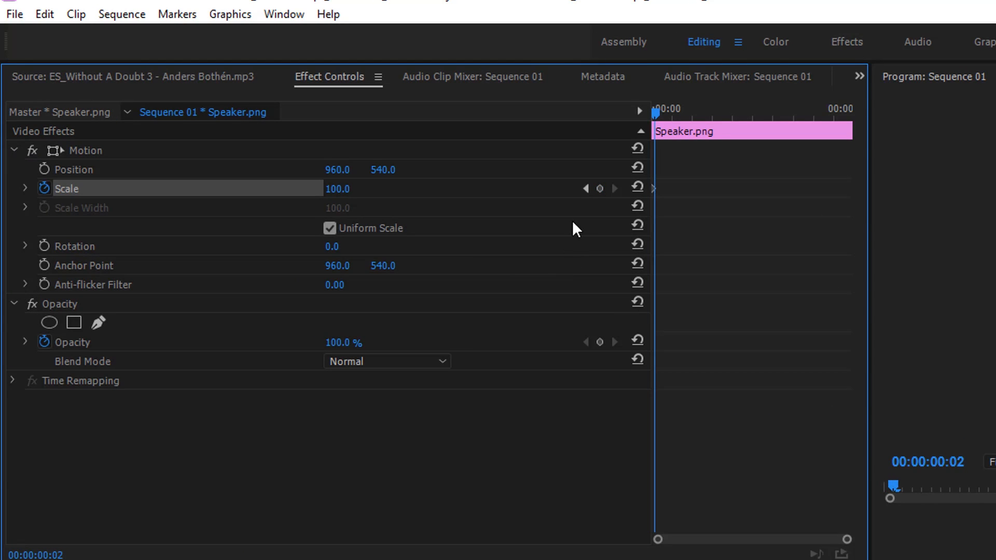
key(Right)
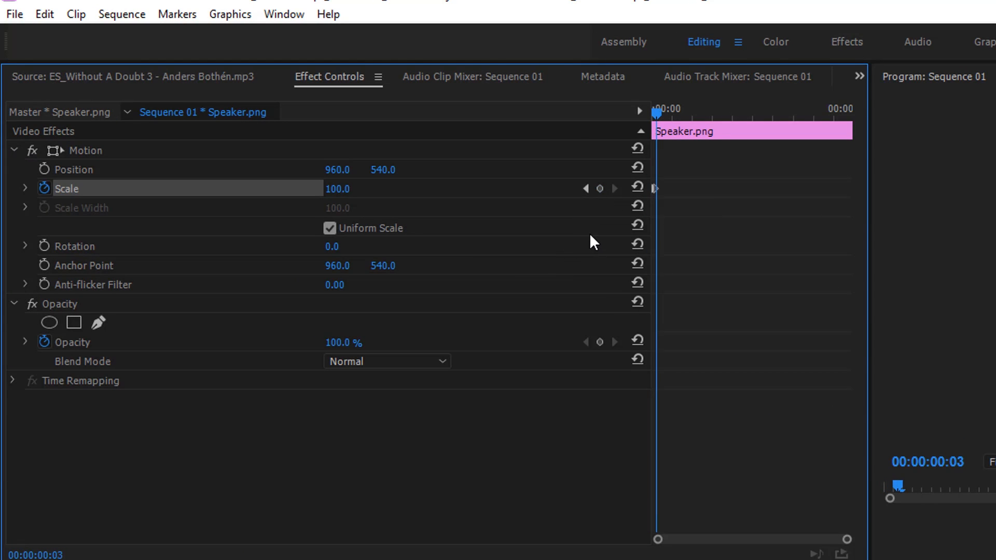
key(Right)
click(603, 192)
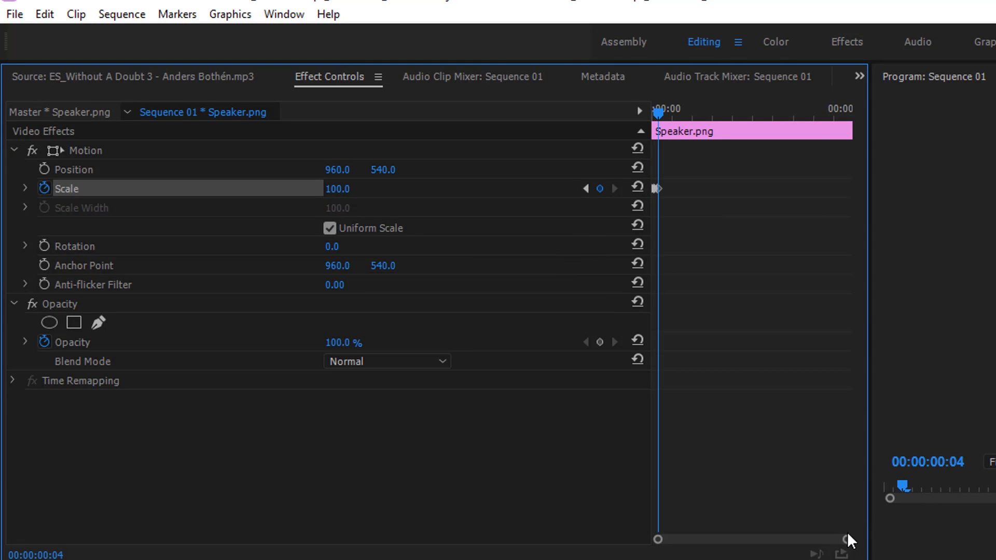
drag(848, 539, 689, 539)
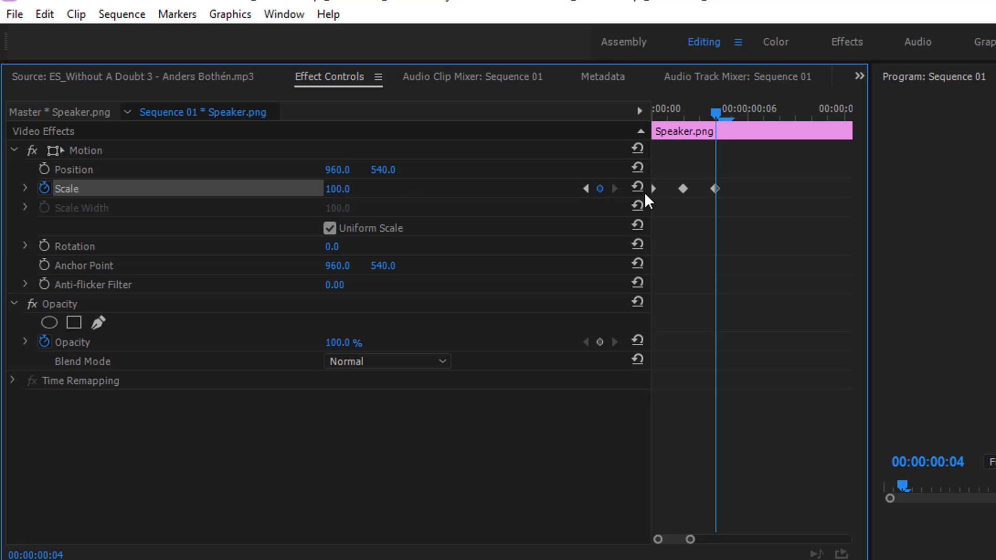
click(585, 189)
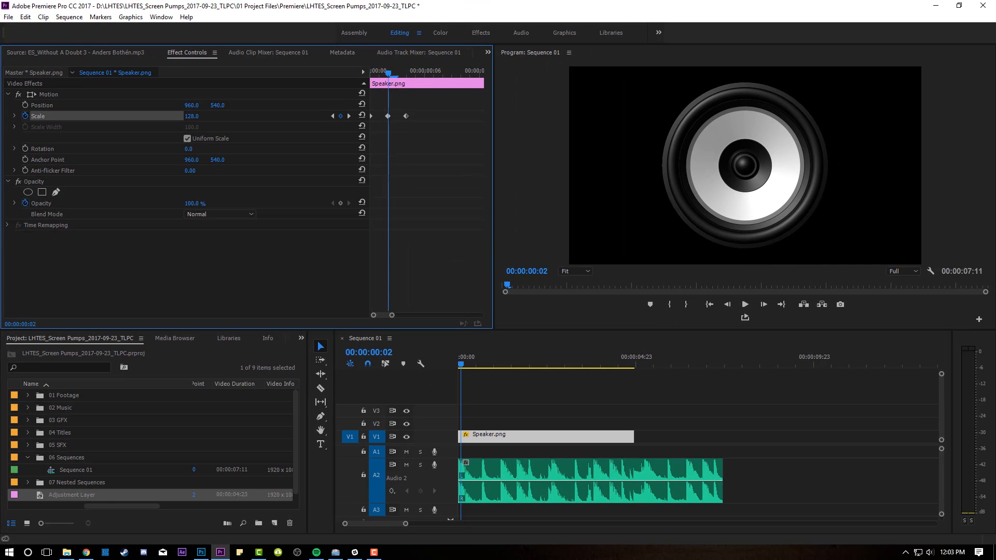
drag(390, 73, 315, 79)
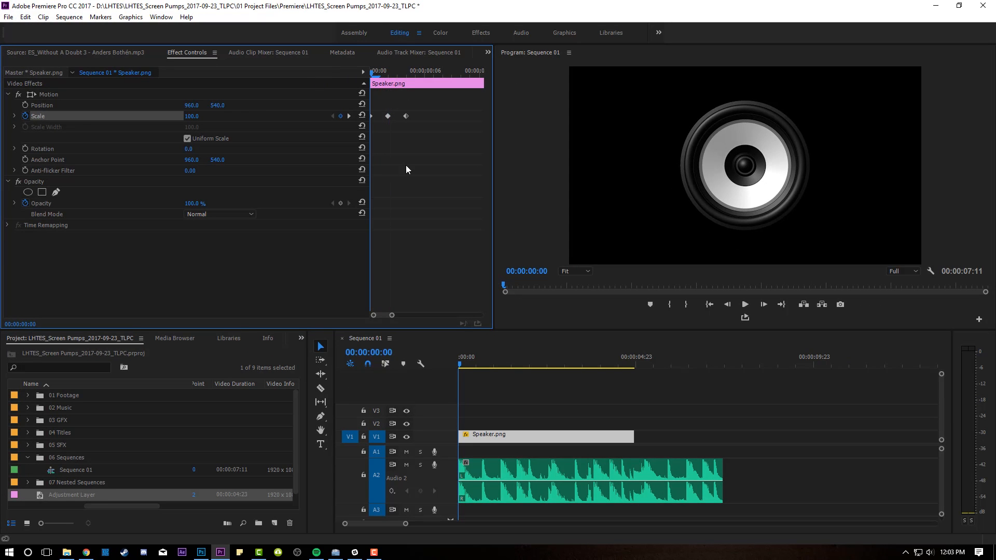
Copy the scale pulse keyframes and paste them at the kicks at 1:04 and after
click(467, 379)
key(space)
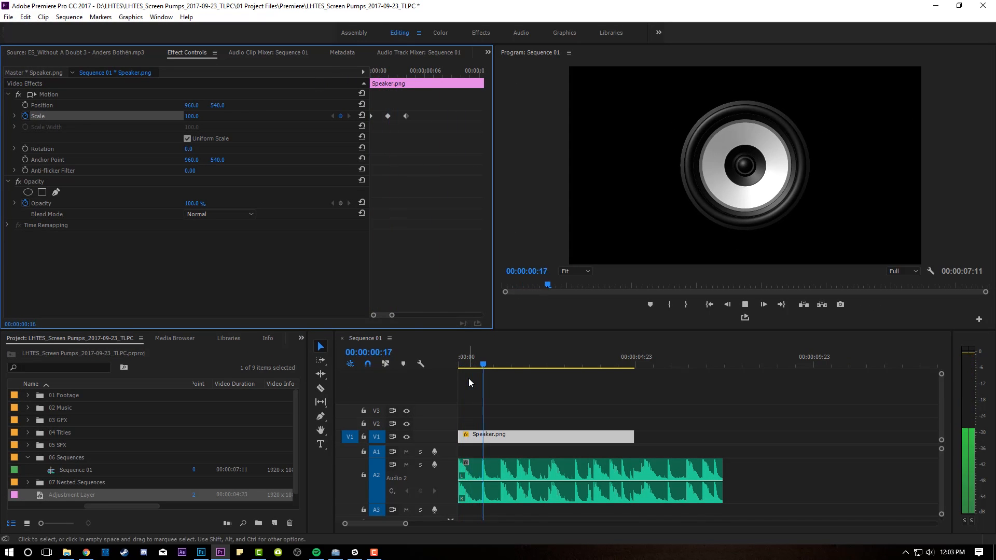
click(510, 361)
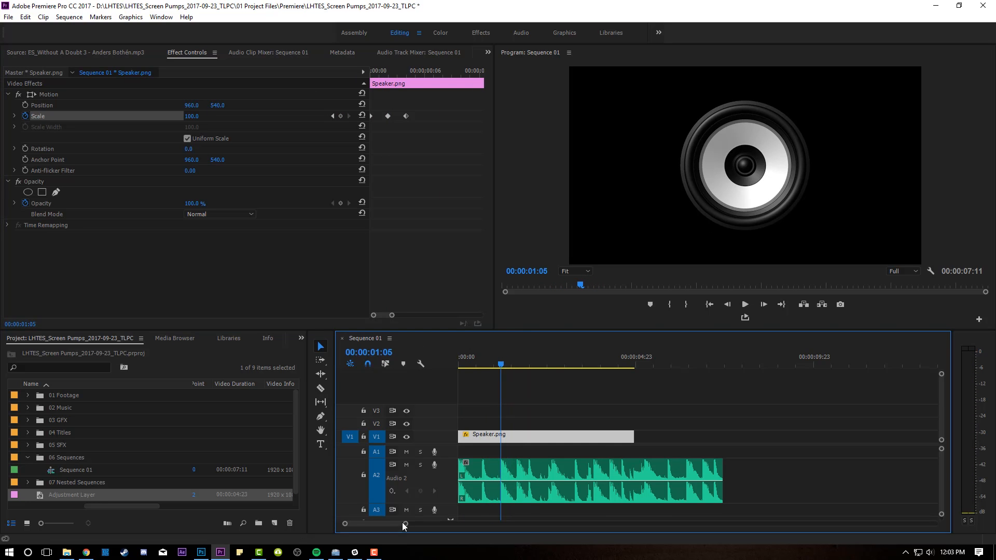
drag(402, 523, 385, 526)
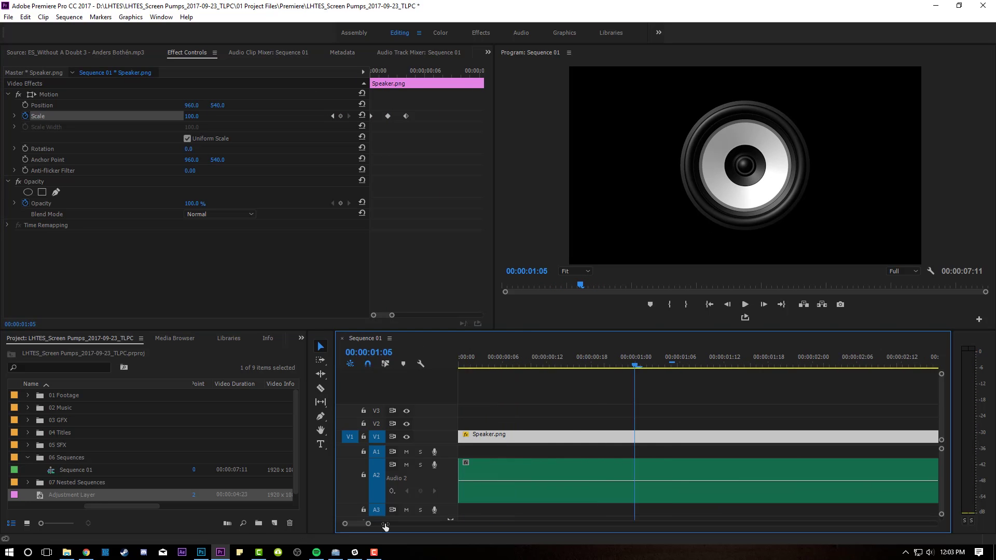
click(667, 359)
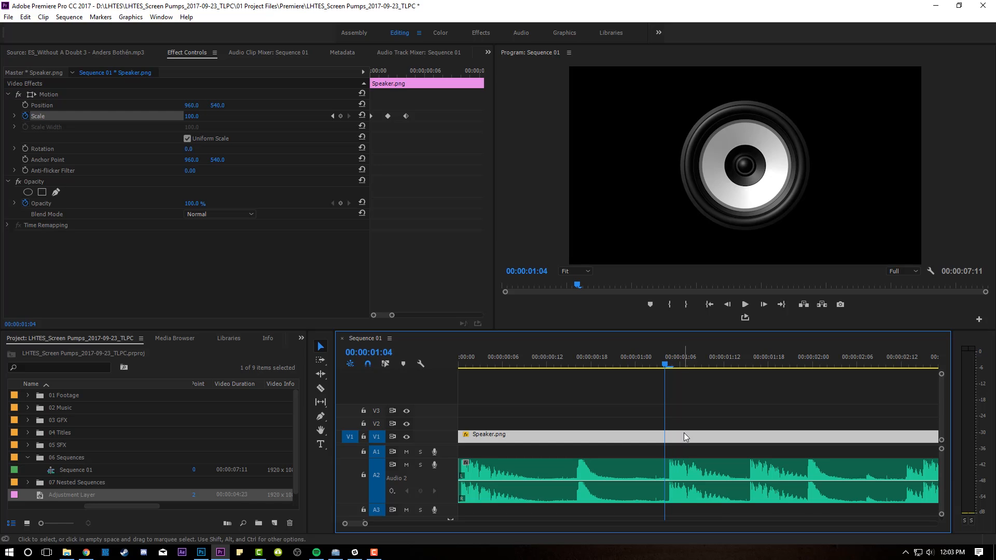
drag(436, 105, 372, 166)
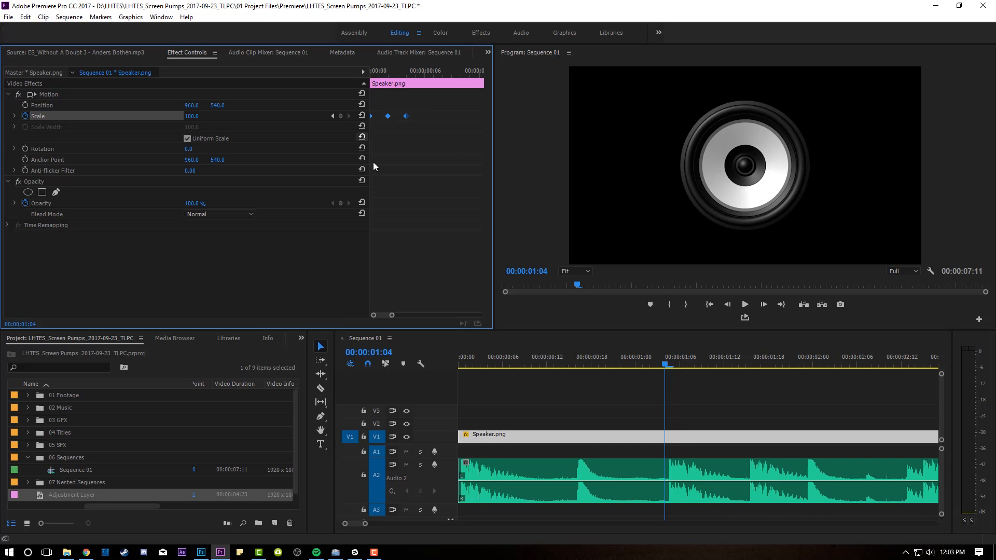
drag(392, 315, 427, 316)
key(ctrl+v)
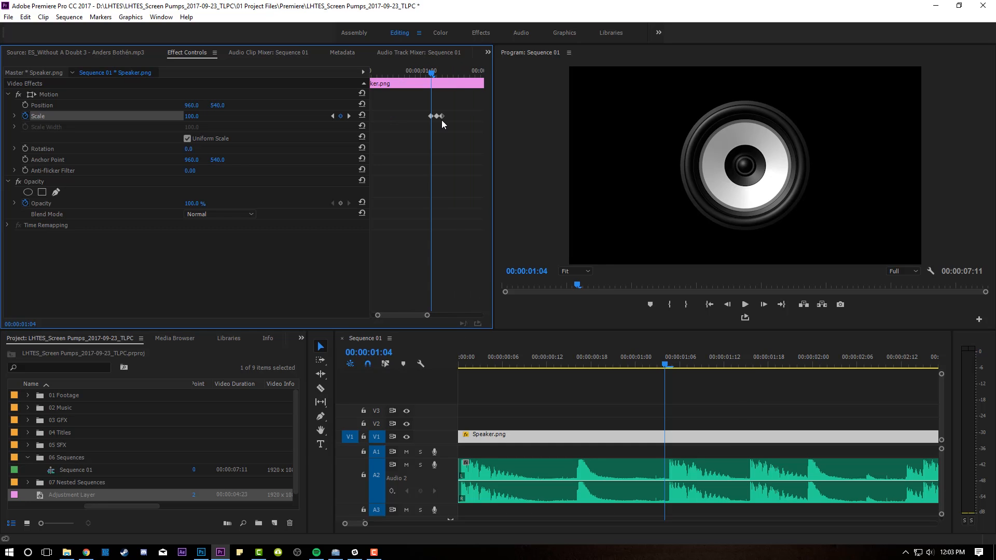
click(461, 72)
key(ctrl+v)
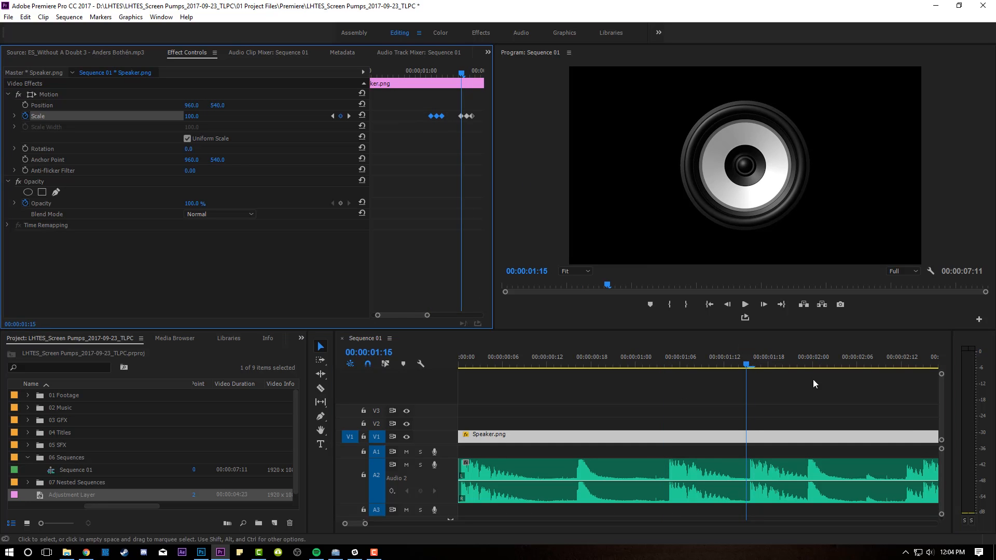
click(916, 360)
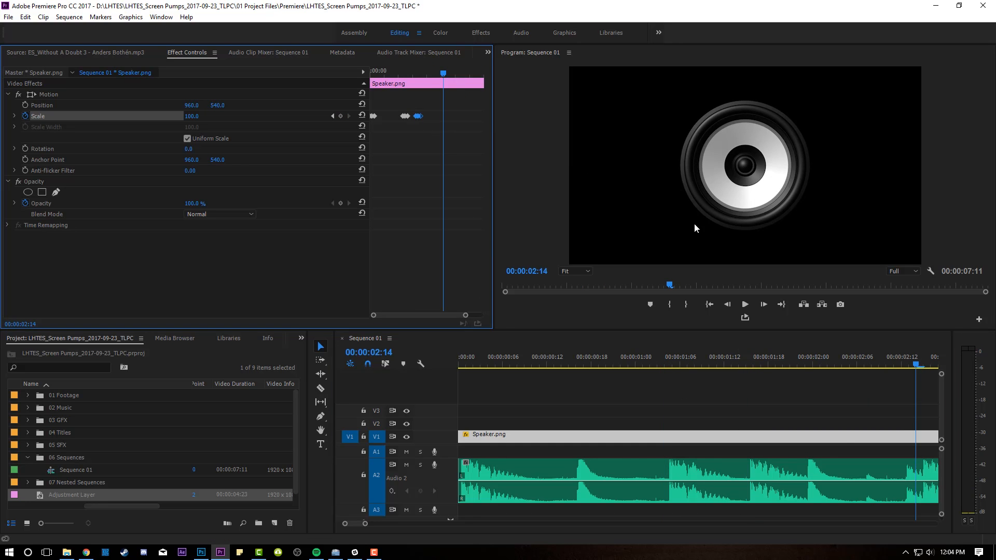
Razor the music where the speaker clip ends (~4:20) and delete the leftover audio
key(backslash)
click(717, 360)
click(788, 360)
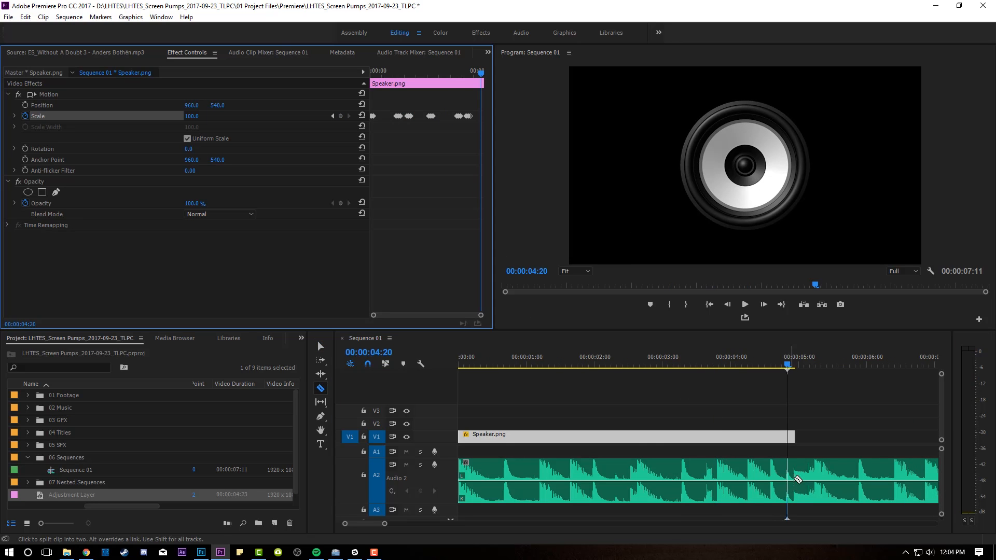
key(c)
click(795, 471)
key(v)
click(817, 472)
key(Delete)
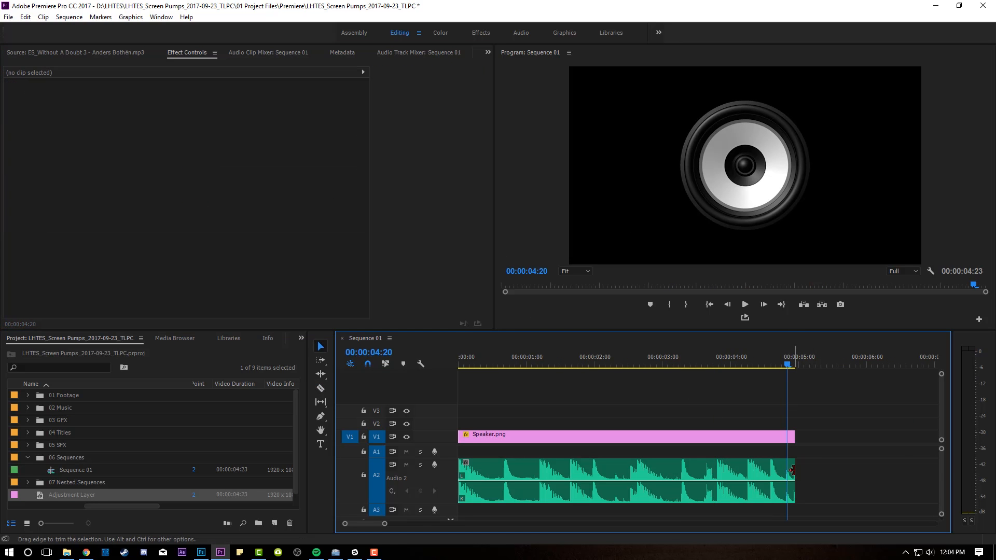
key(Home)
key(minus)
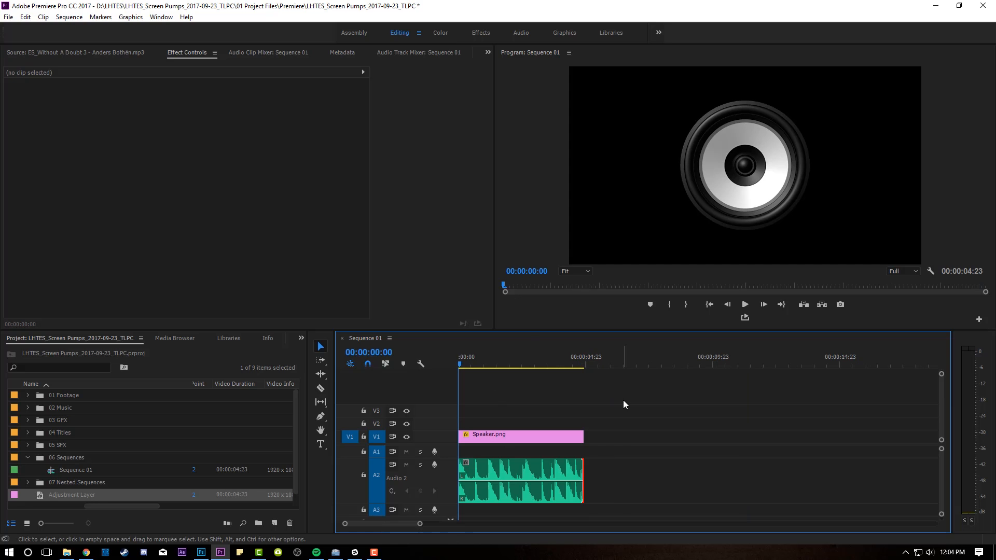
Review playback, then drag Gaussian Blur from the Effects search onto Speaker.png
key(space)
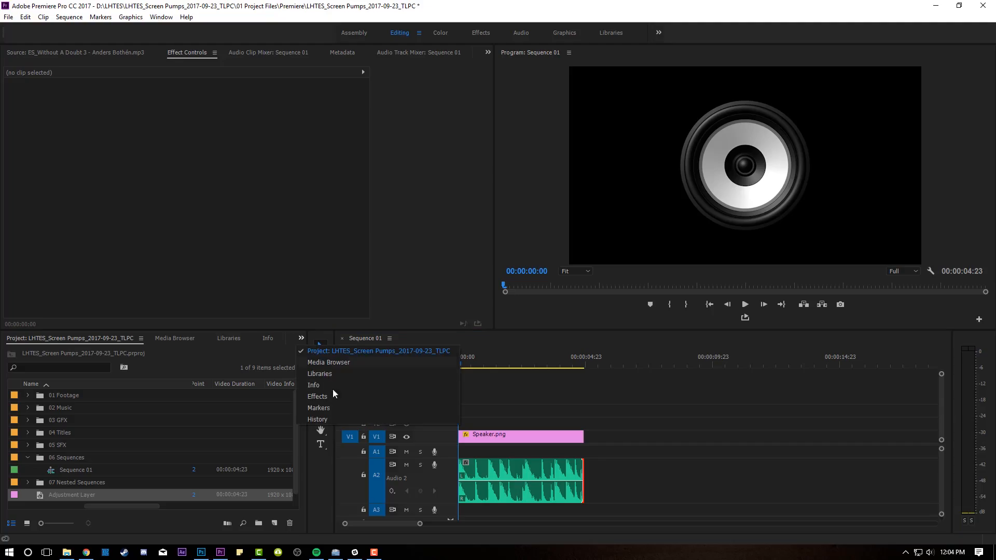
click(331, 397)
click(56, 356)
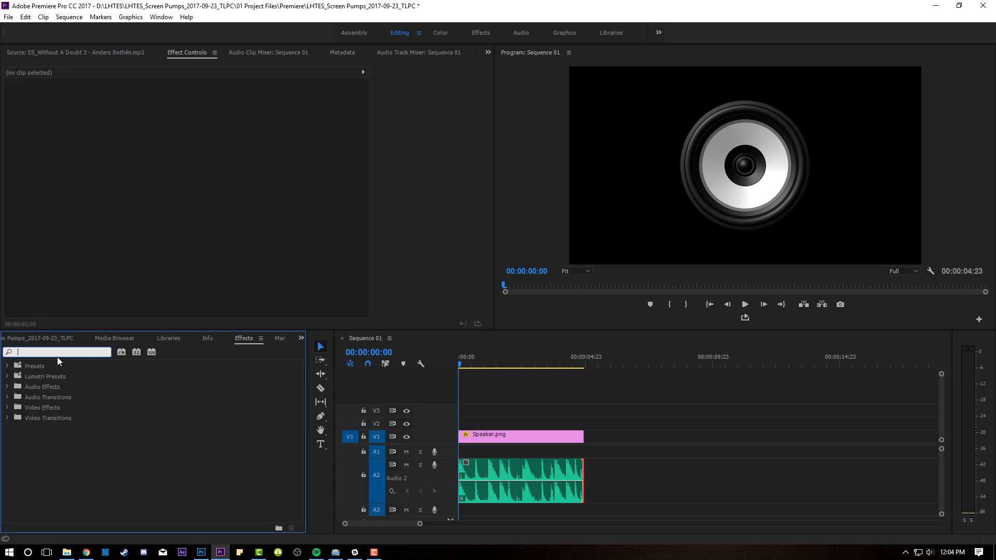
text(blur)
scroll(91, 471, down, 2)
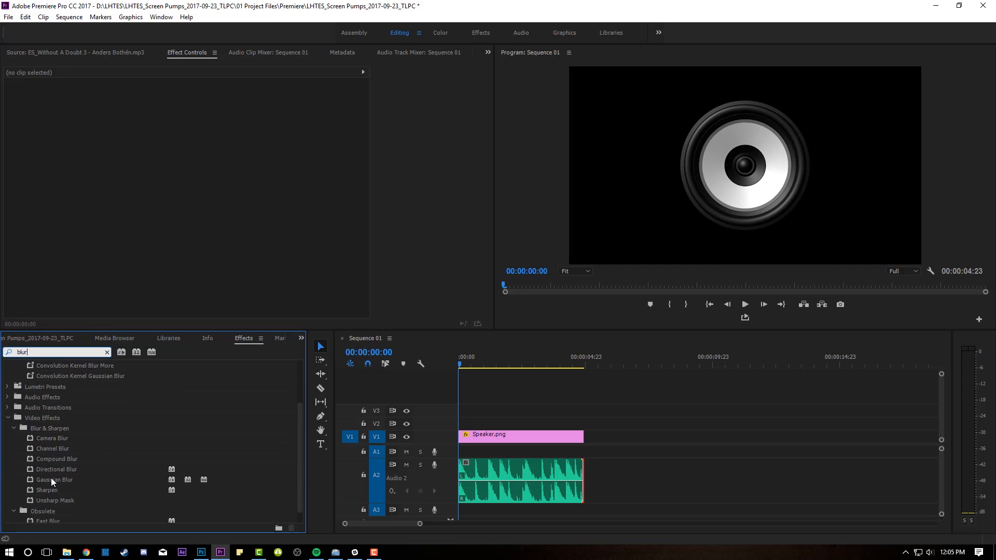
drag(51, 477, 498, 439)
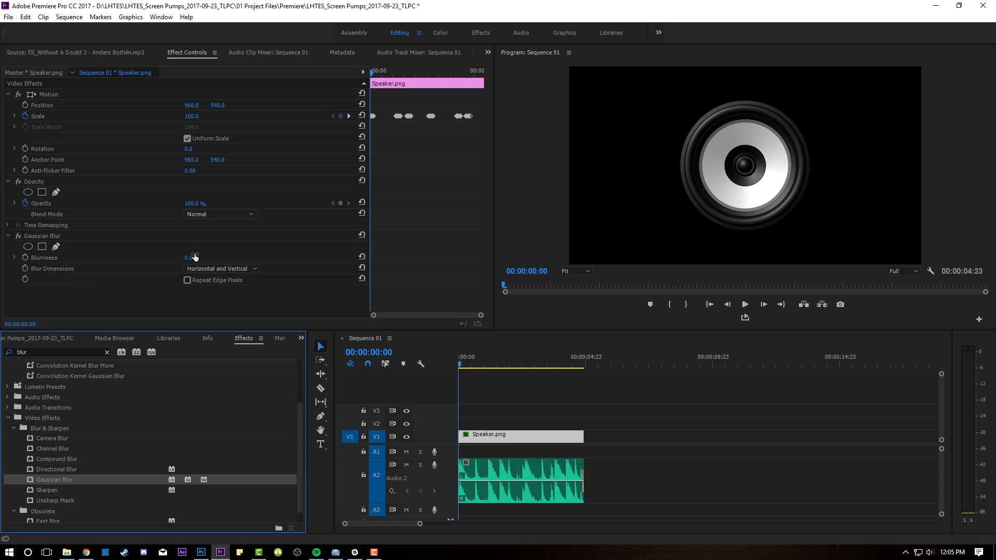
drag(480, 315, 435, 315)
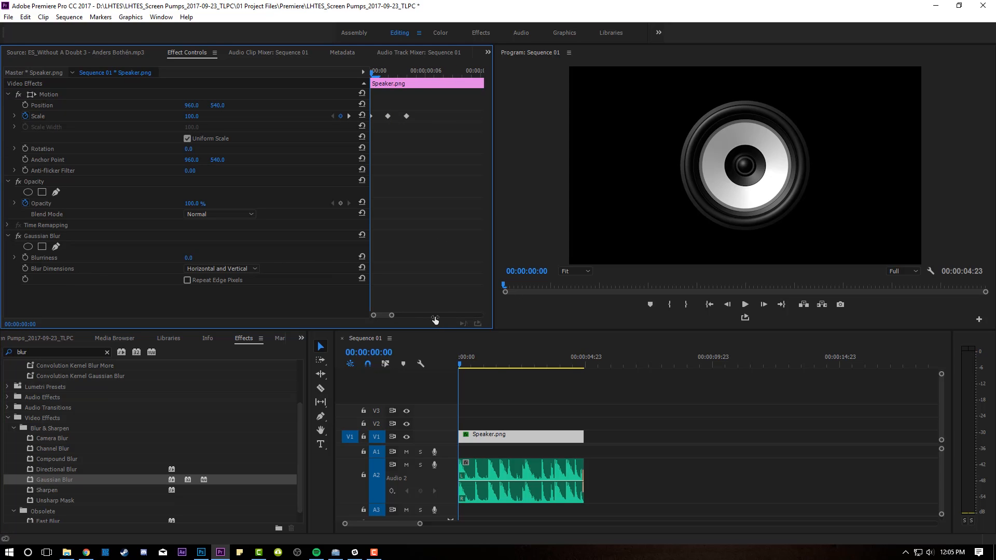
Keyframe Blurriness 0/15/0 across frames 0–4 to match the first scale pulse
click(25, 257)
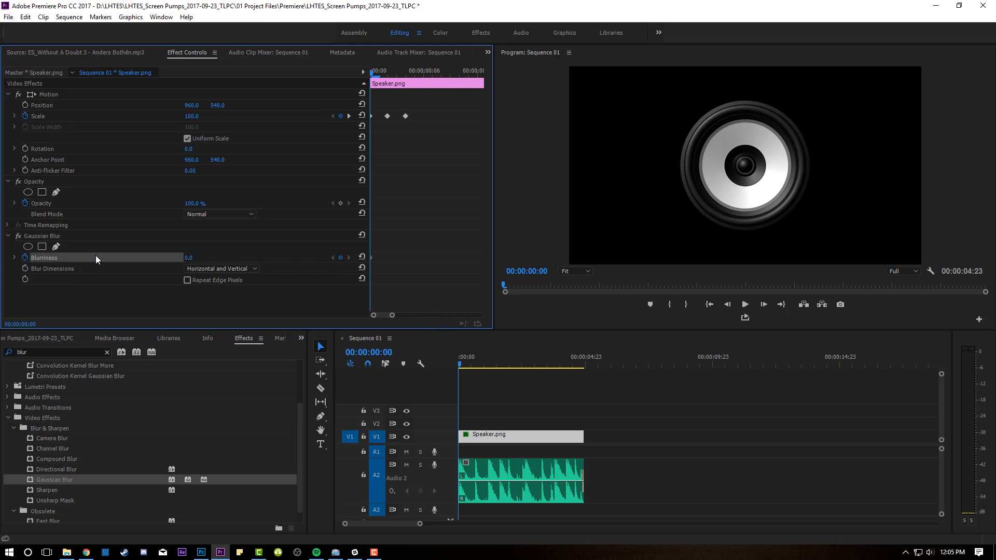
key(Right)
key(Right)
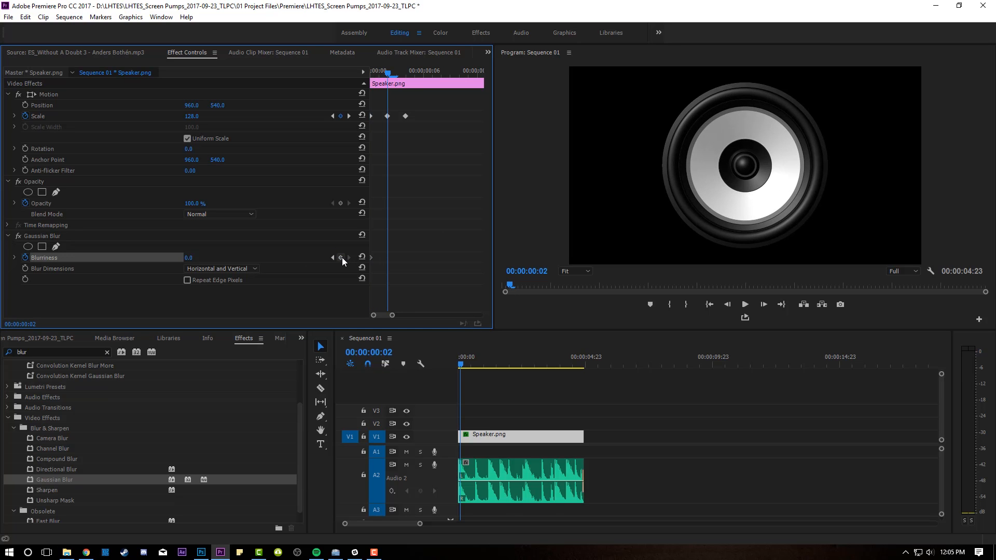
click(341, 257)
key(Right)
key(Right)
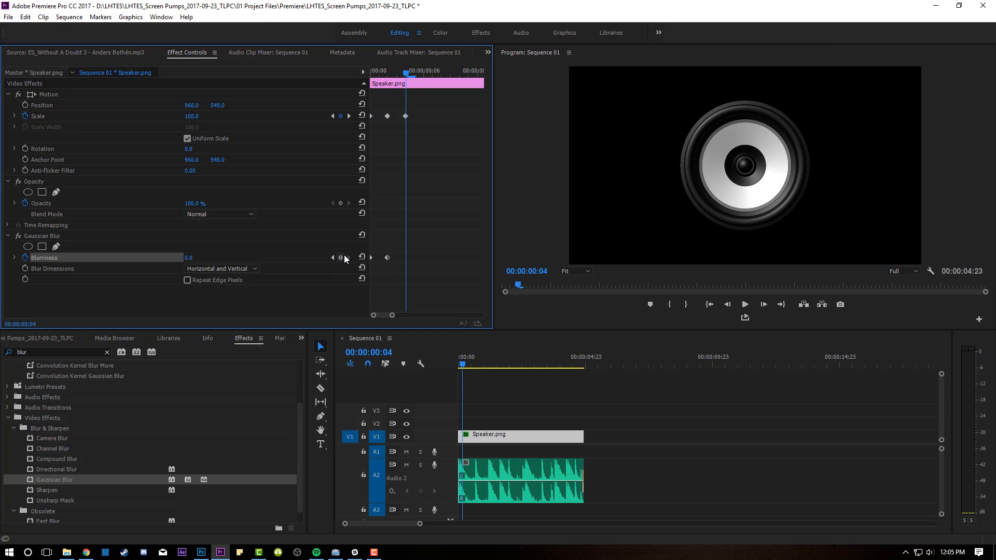
click(341, 258)
key(Left)
key(Left)
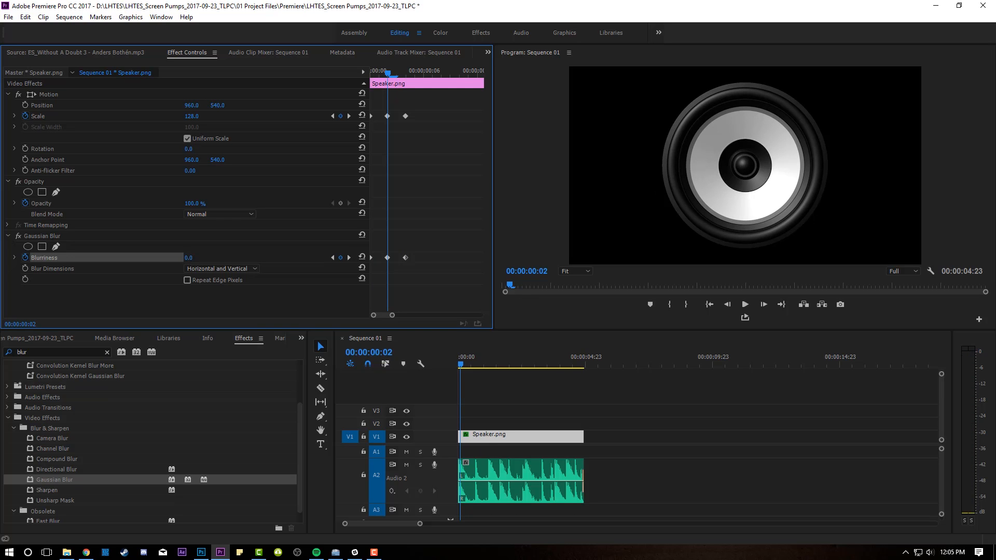
drag(189, 257, 198, 258)
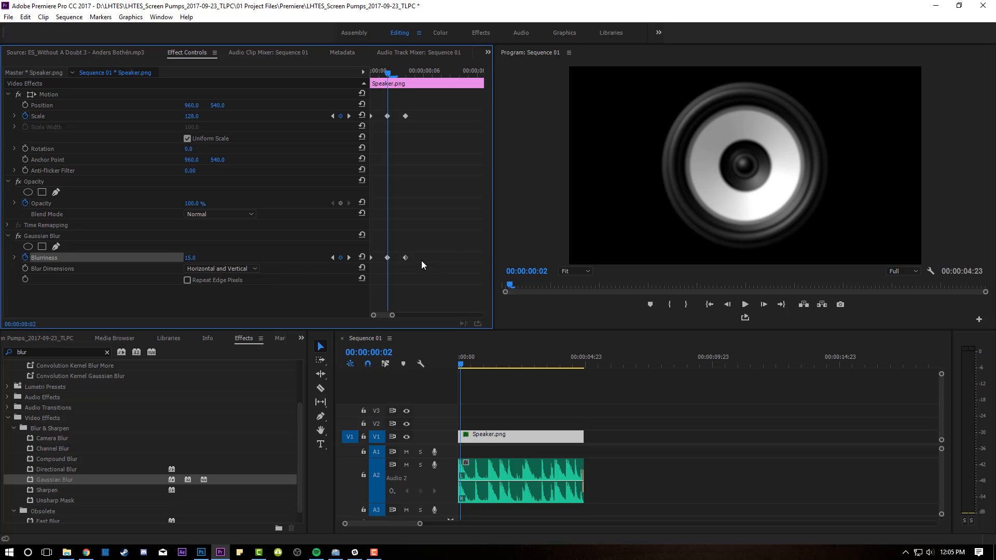
Copy the three blur keyframes and paste them at every later scale-pulse kick
drag(416, 257, 333, 264)
drag(388, 74, 291, 91)
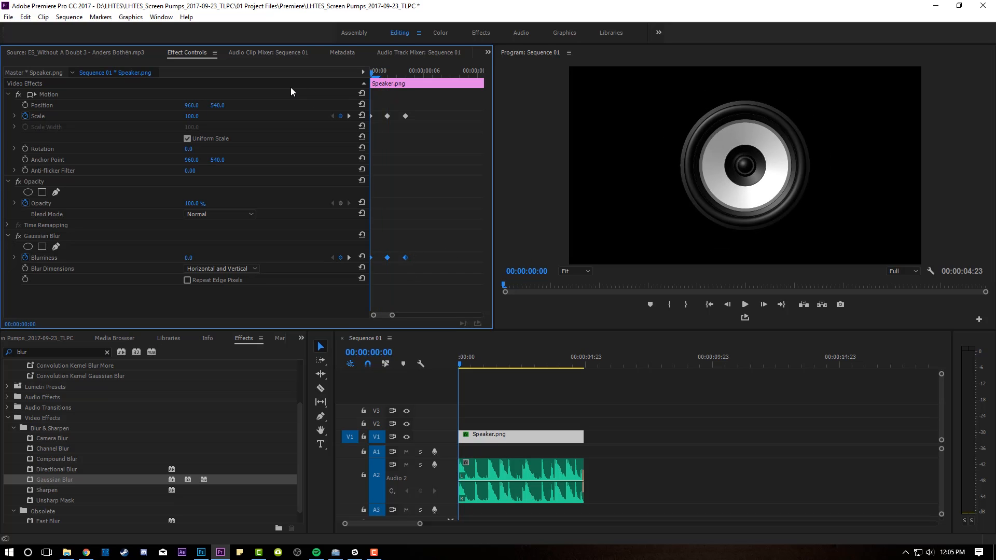
drag(418, 258, 356, 268)
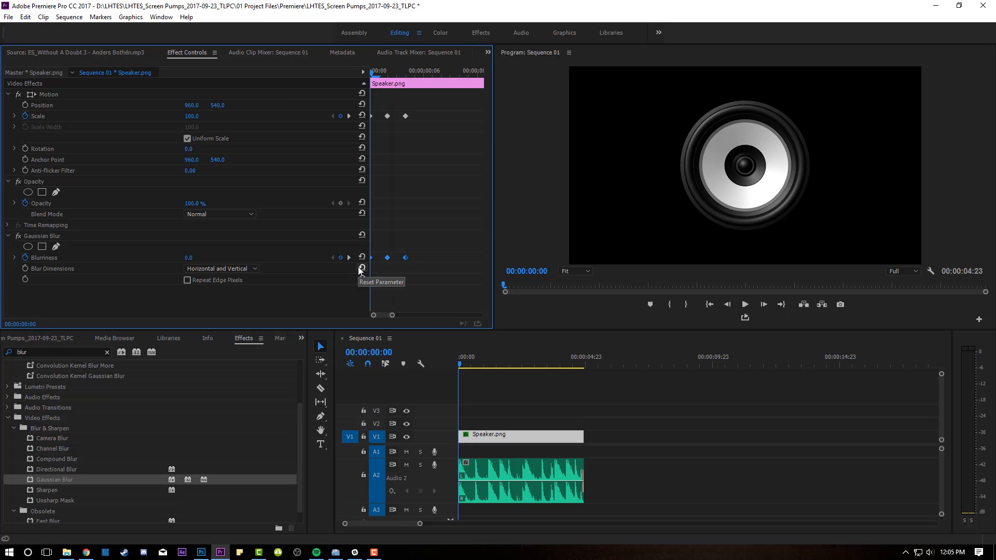
drag(392, 315, 413, 315)
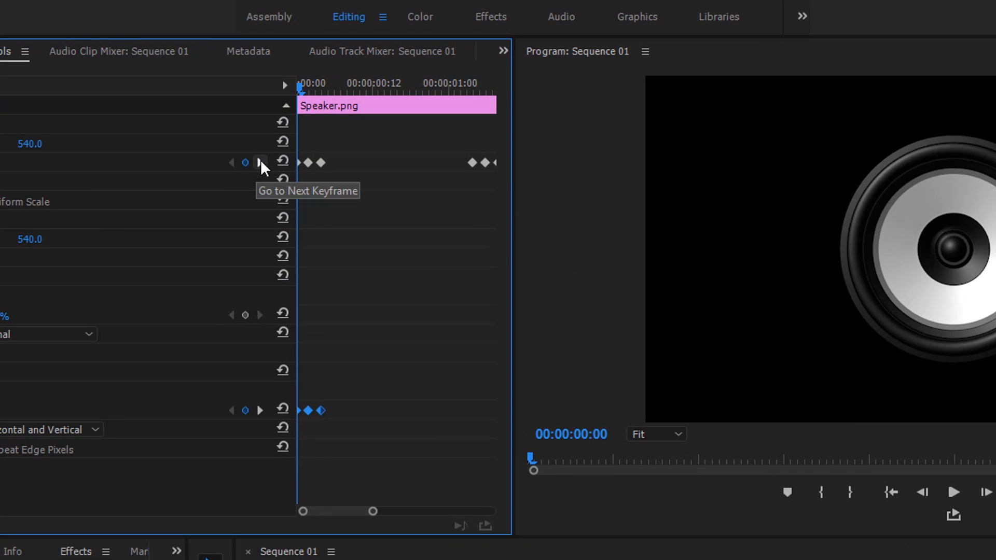
click(260, 162)
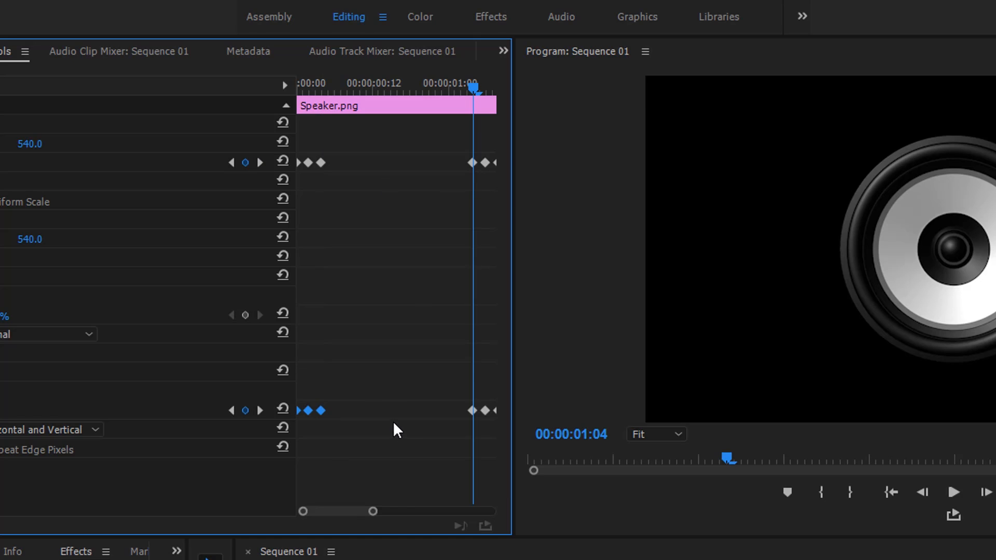
drag(373, 512, 472, 512)
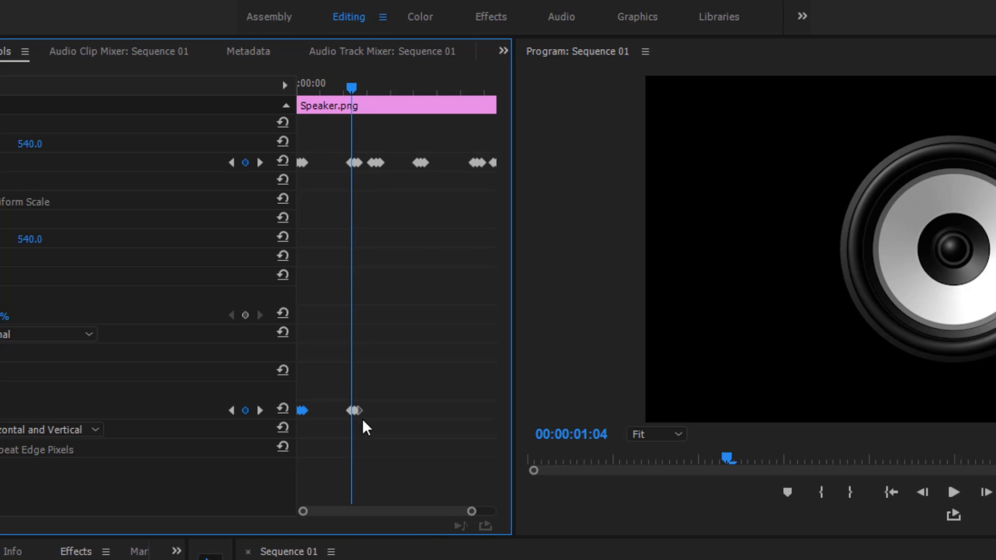
click(259, 162)
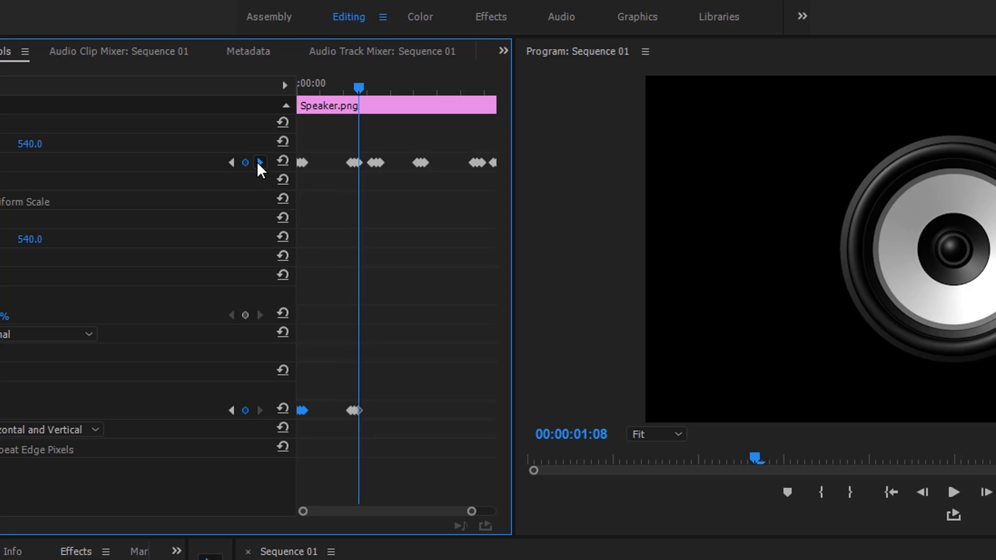
click(259, 162)
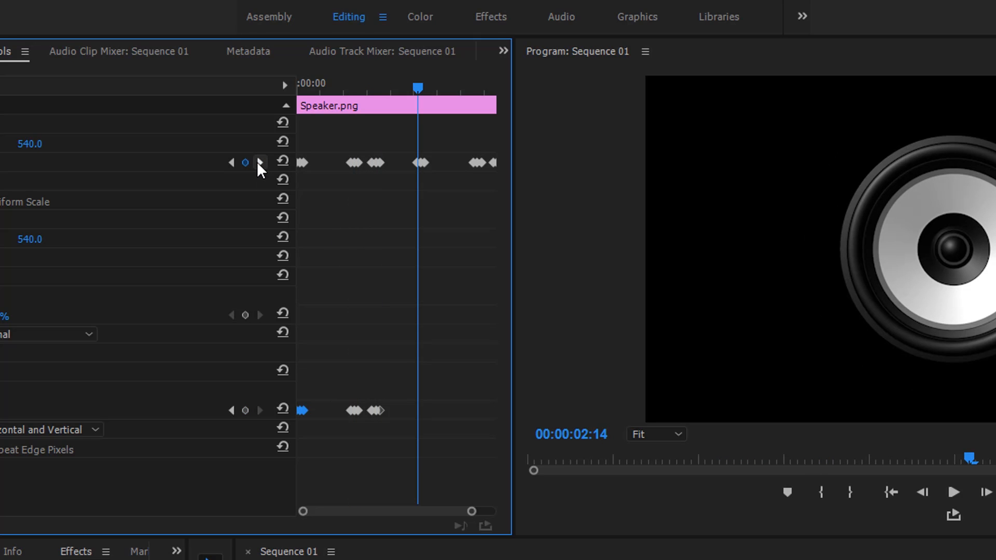
click(260, 162)
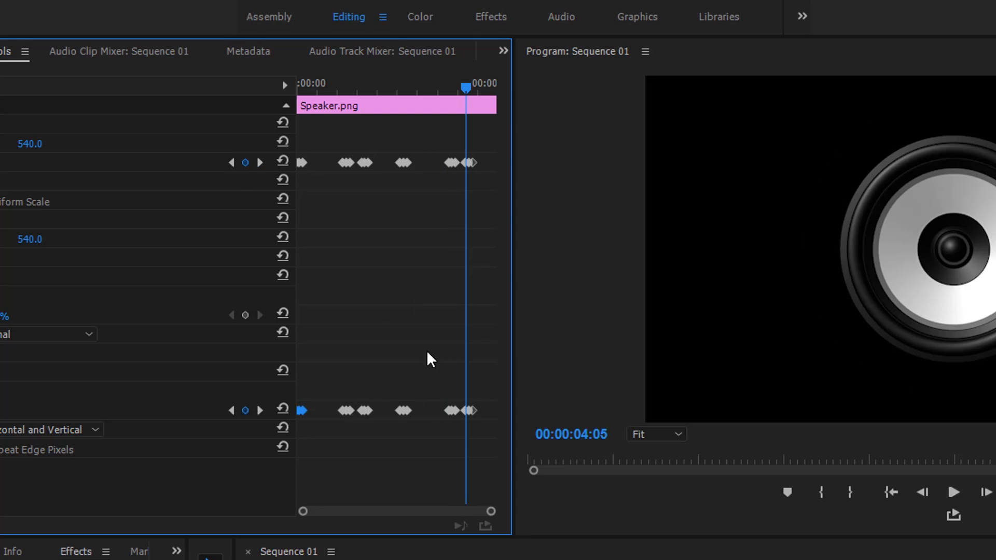
drag(495, 360, 395, 381)
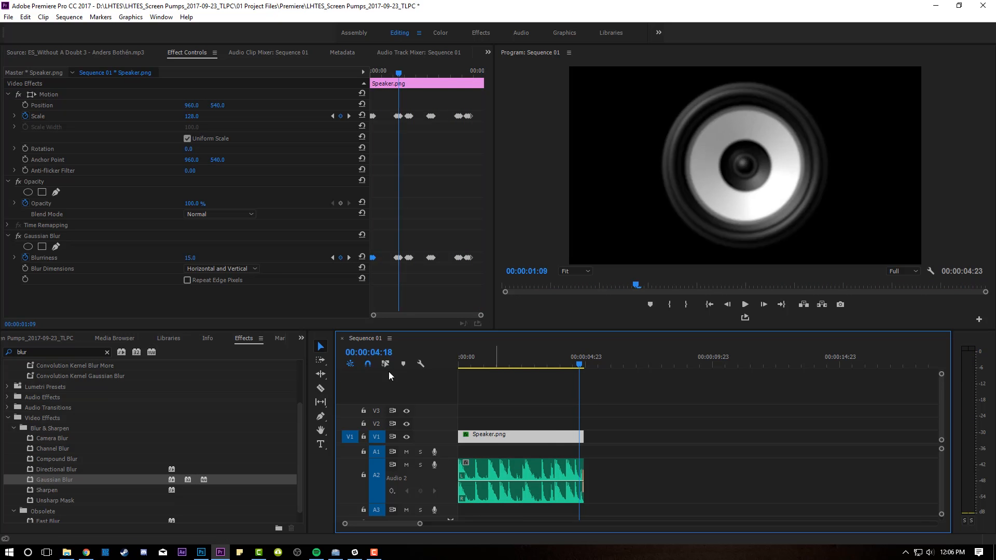
key(Home)
Place Sick.png from the 03 GFX bin on V2 at 00:00:00:00 and park at frame 15
click(61, 339)
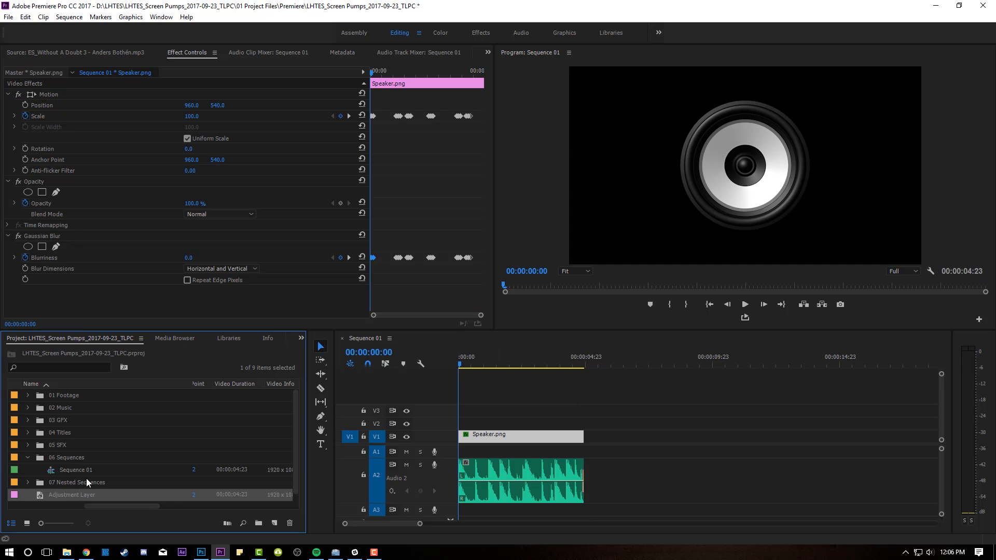
click(28, 419)
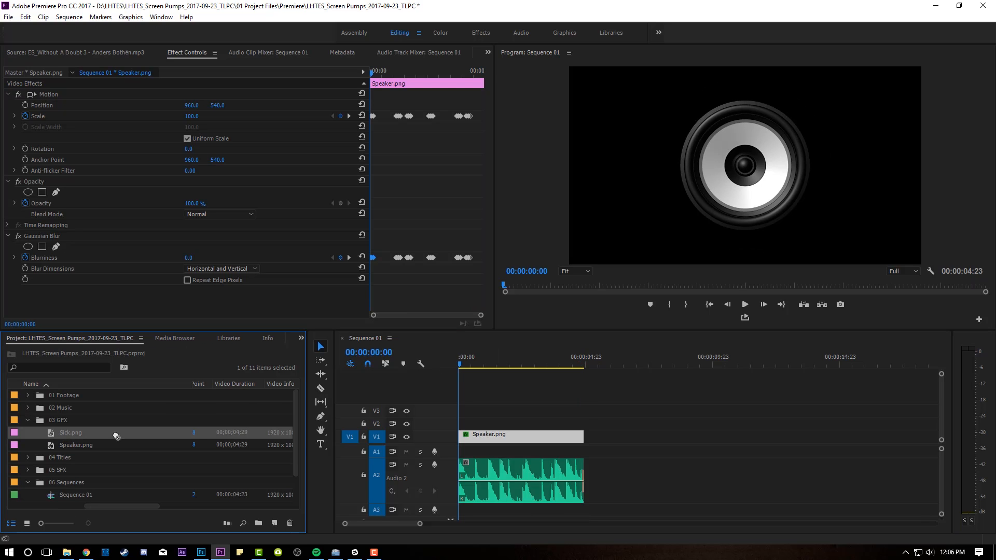
drag(433, 427, 463, 422)
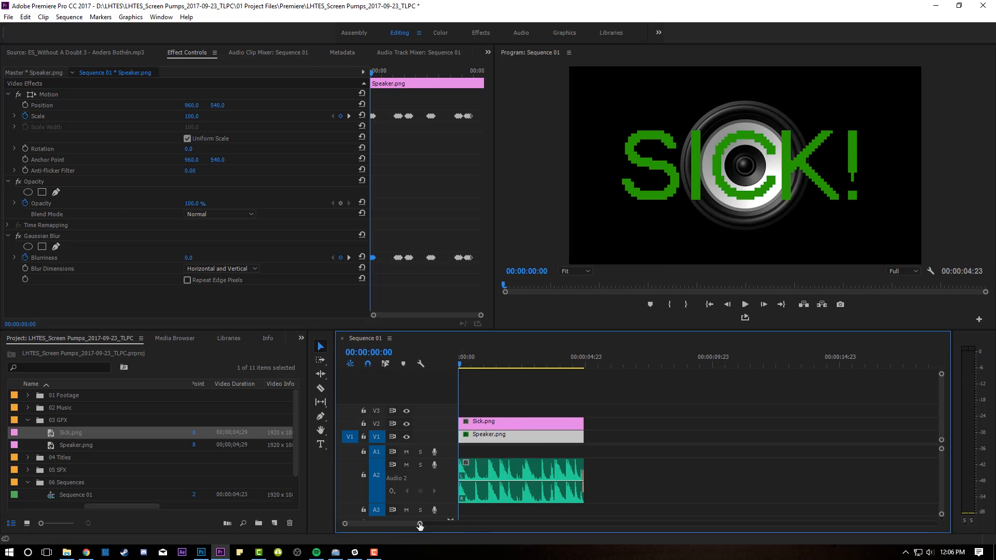
drag(420, 526, 390, 524)
drag(489, 359, 493, 360)
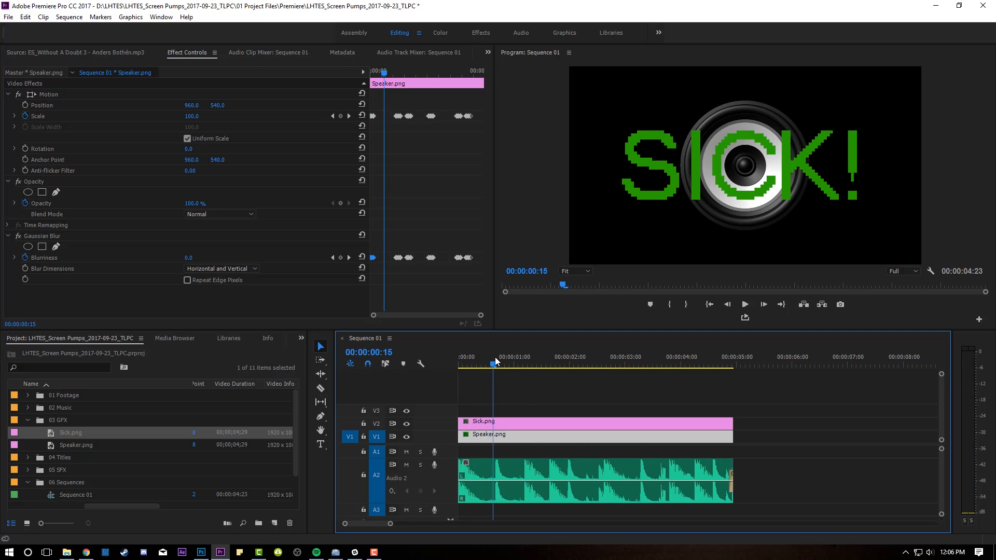
Keyframe Scale 100/133/100 over frames 15–19 for the first kick pulse
click(511, 434)
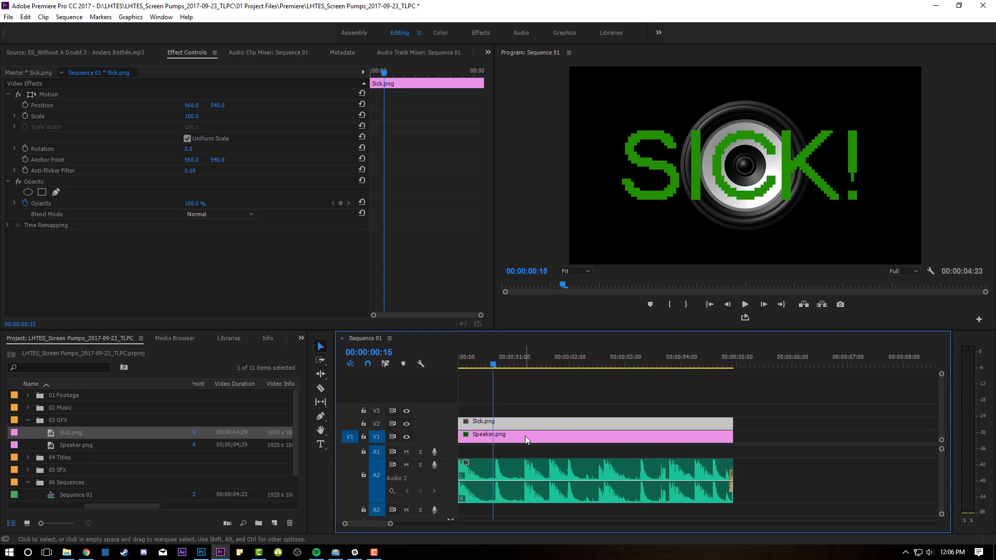
click(26, 115)
key(Right)
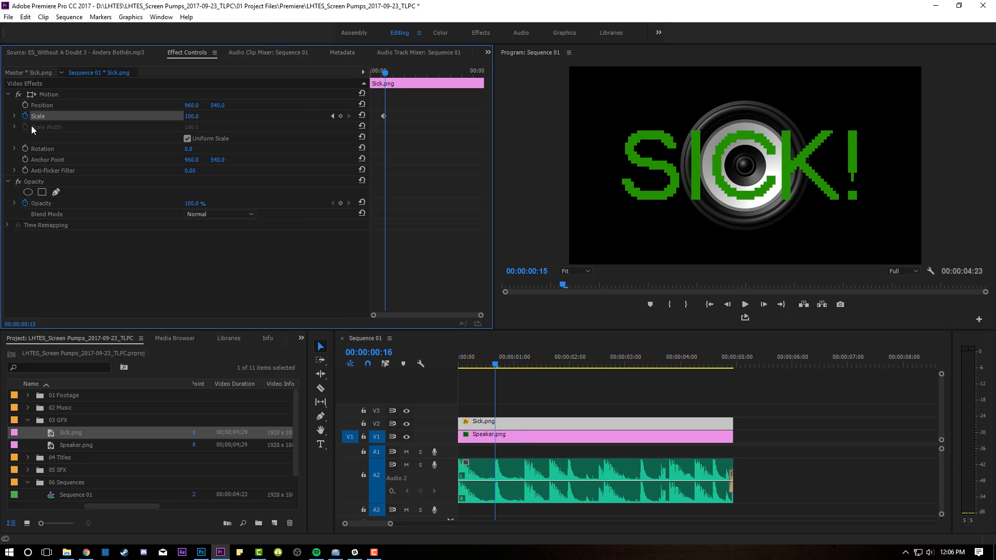
click(340, 116)
key(Right)
key(Right)
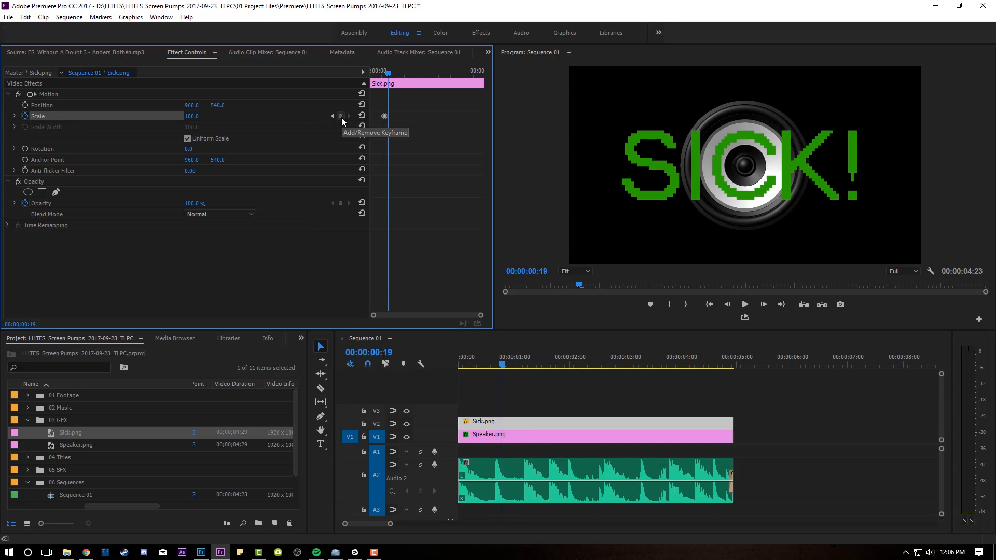
click(340, 115)
key(Left)
key(Left)
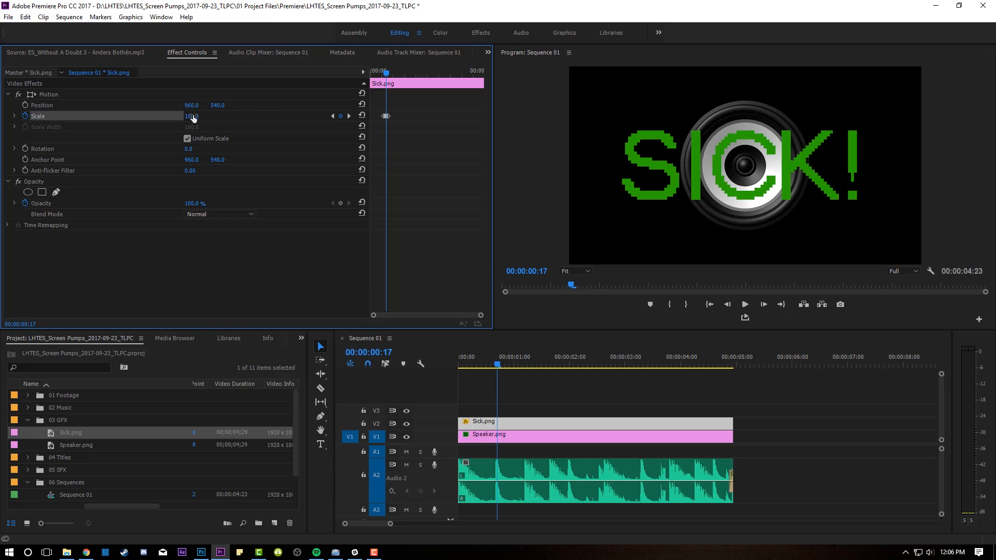
drag(191, 116, 217, 116)
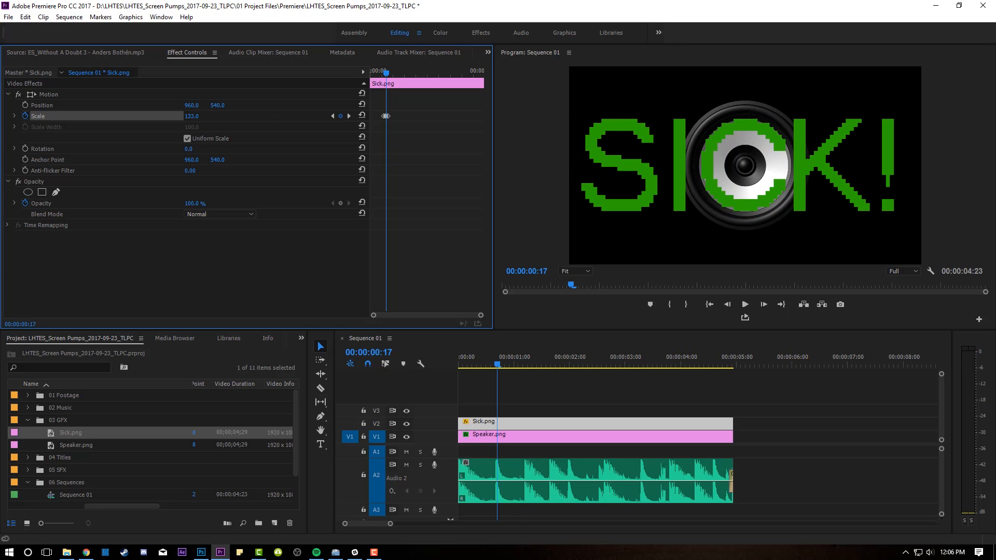
key(Left)
key(Left)
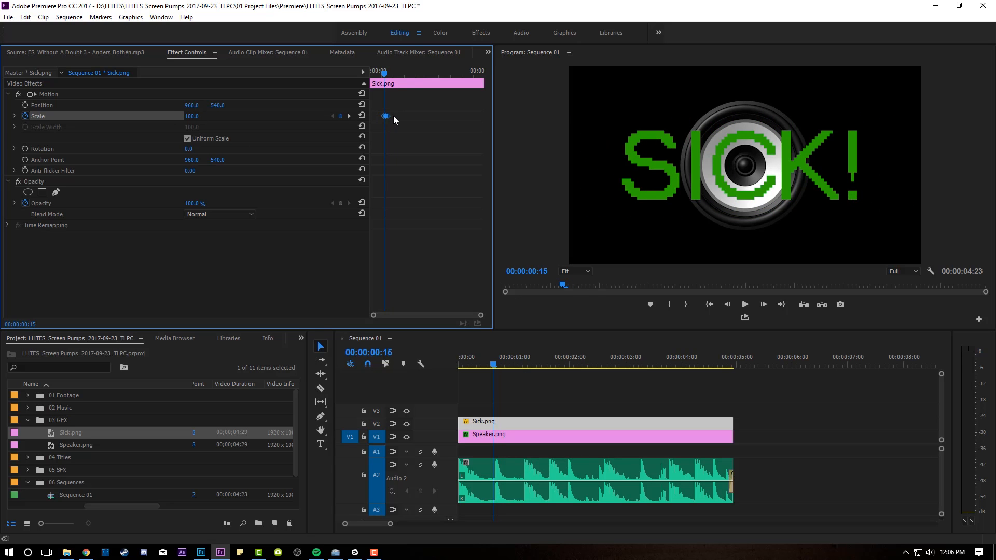
Paste the scale pulse keyframes at the later kicks
click(568, 364)
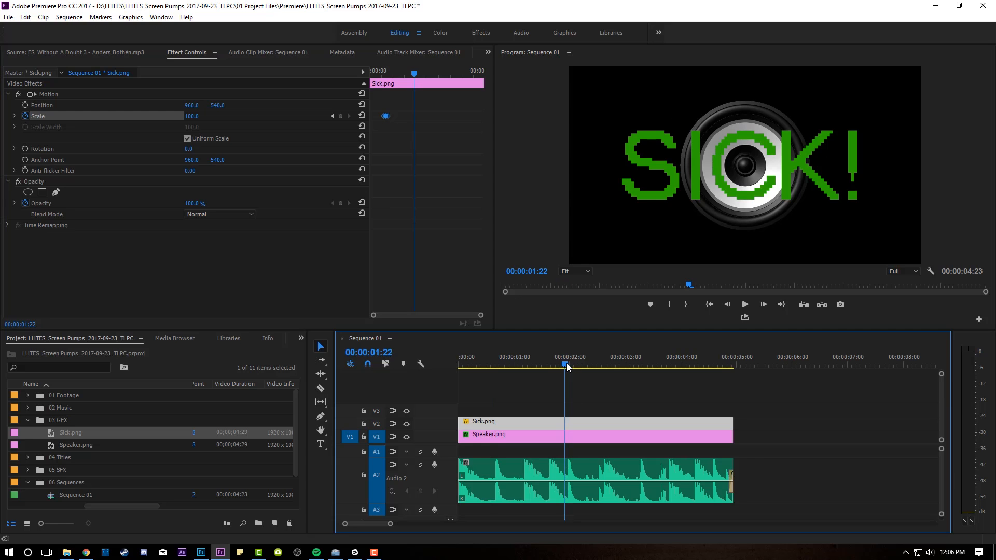
click(390, 220)
key(ctrl+v)
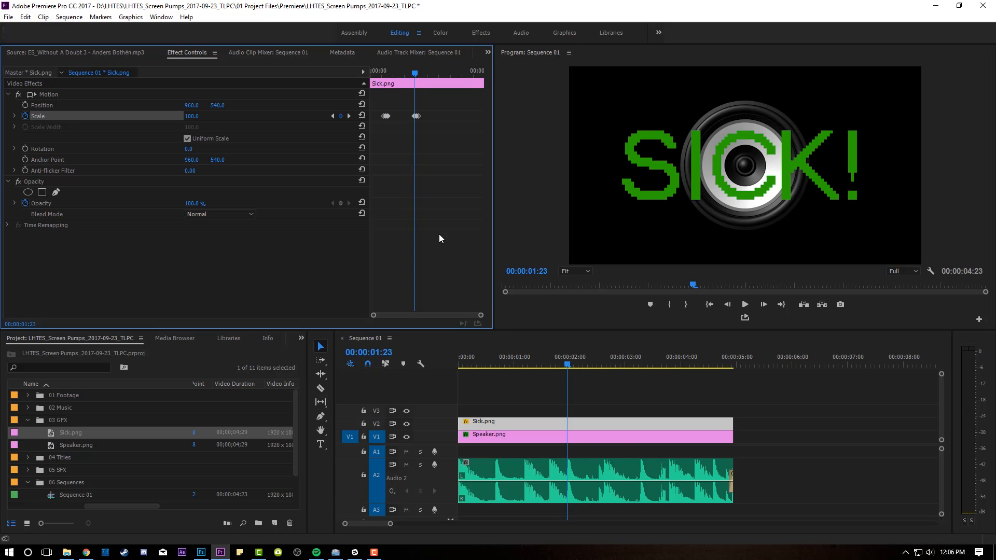
key(ctrl+v)
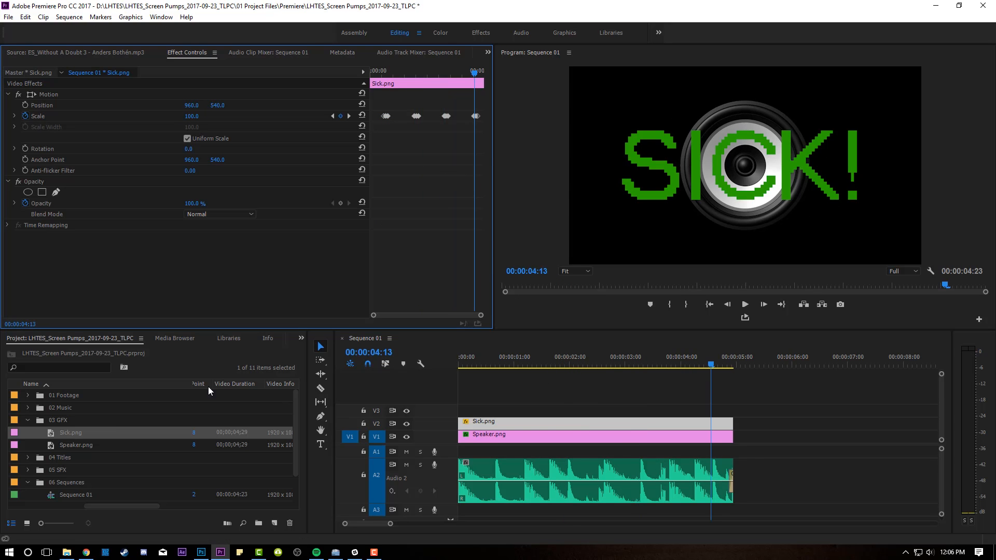
click(299, 337)
Apply Gaussian Blur and keyframe Blurriness 0/28/0 aligned with the first scale pulse
click(324, 394)
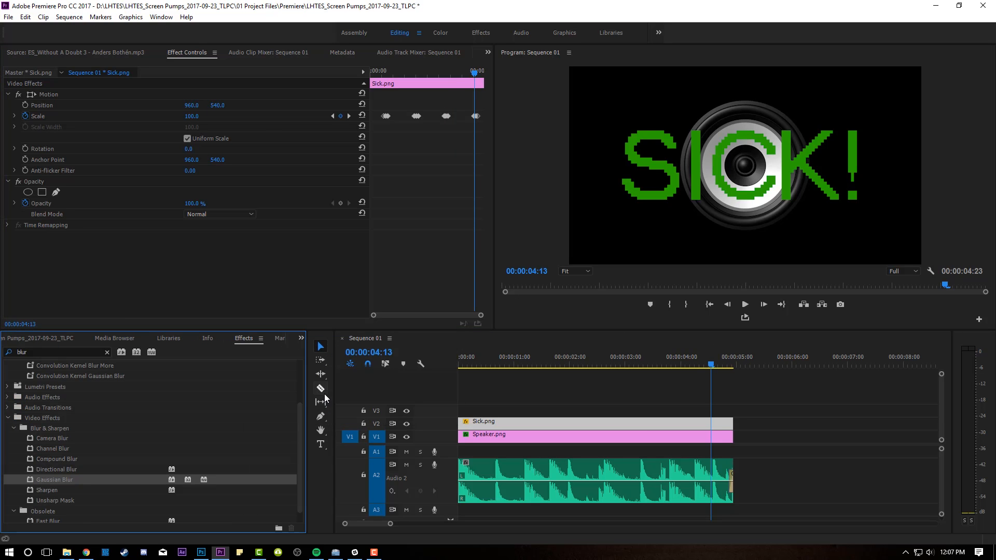
drag(54, 480, 26, 255)
click(25, 256)
key(Right)
key(Right)
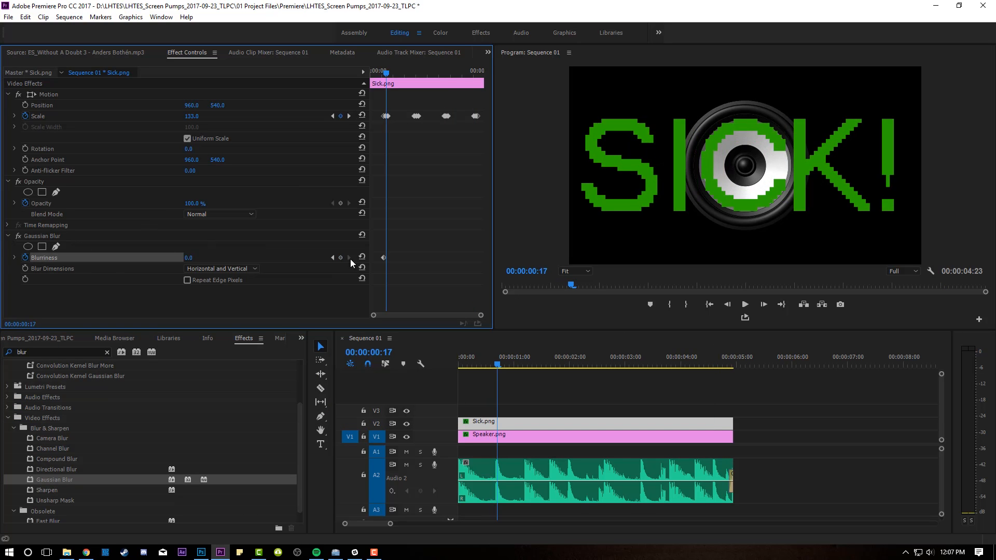
key(Right)
key(Right)
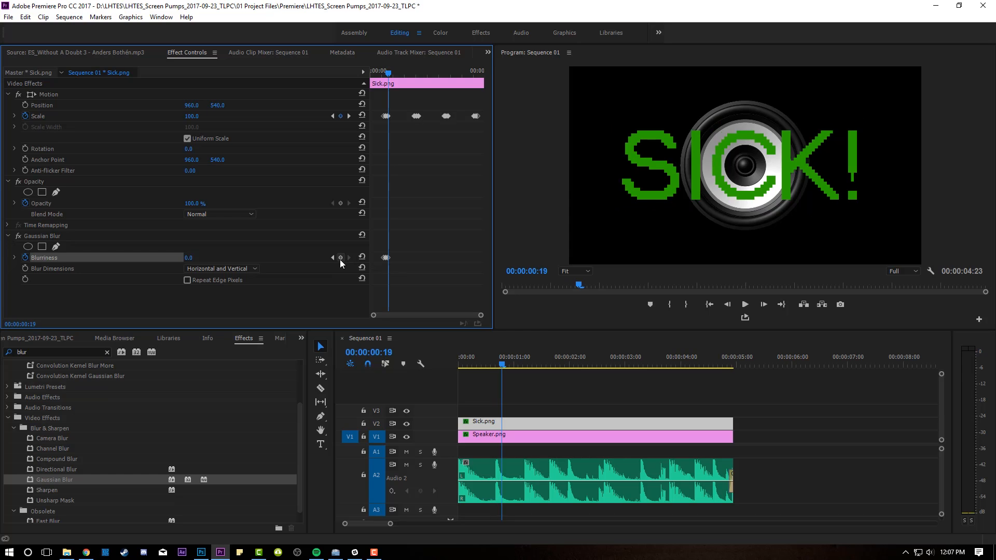
key(Left)
key(Left)
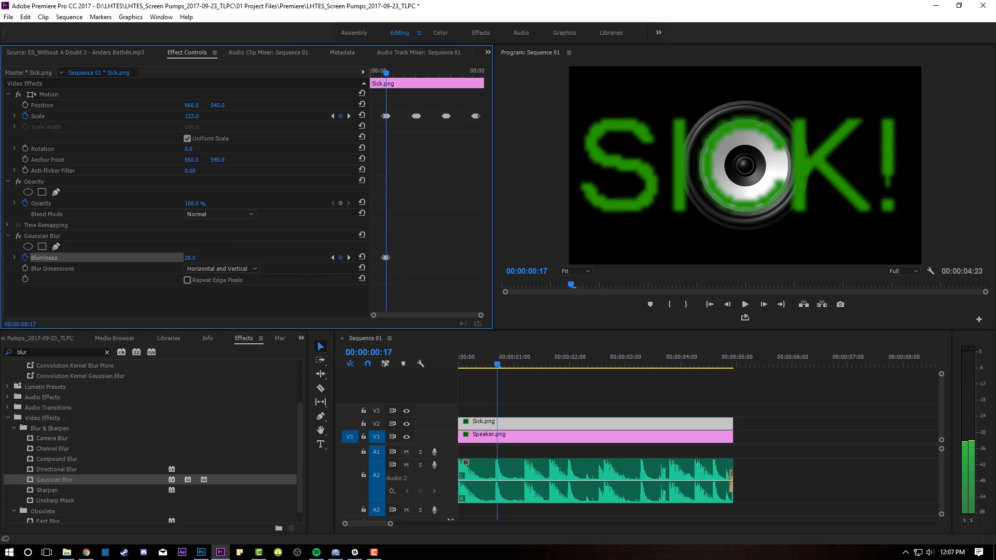
key(Left)
key(Left)
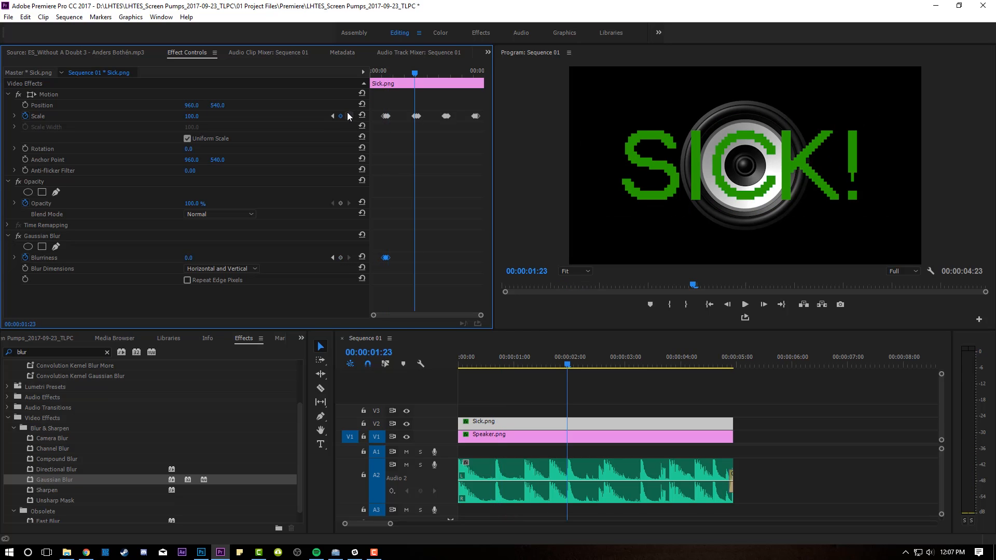
Paste the blur keyframes at the remaining kicks and return the playhead to the start
click(348, 115)
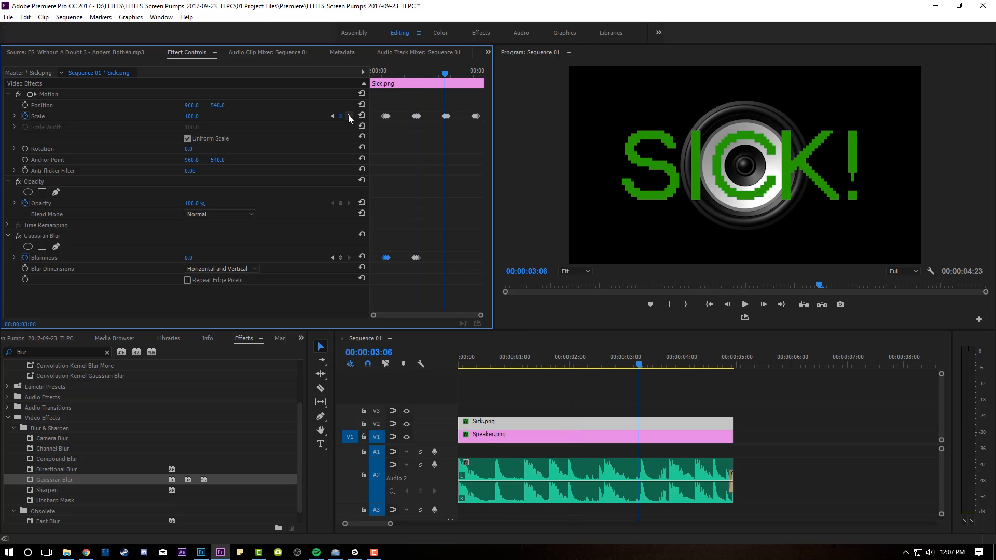
click(348, 114)
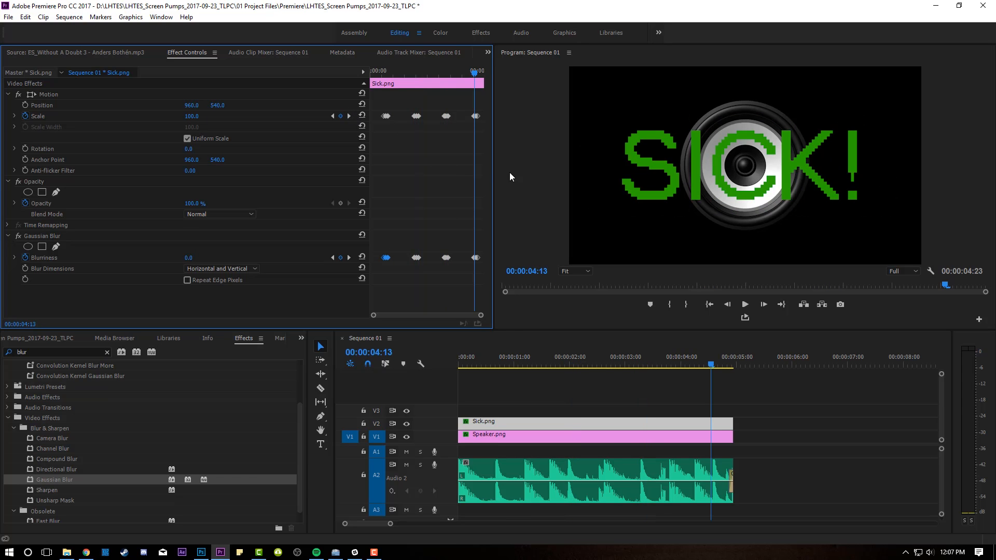
click(370, 370)
key(Home)
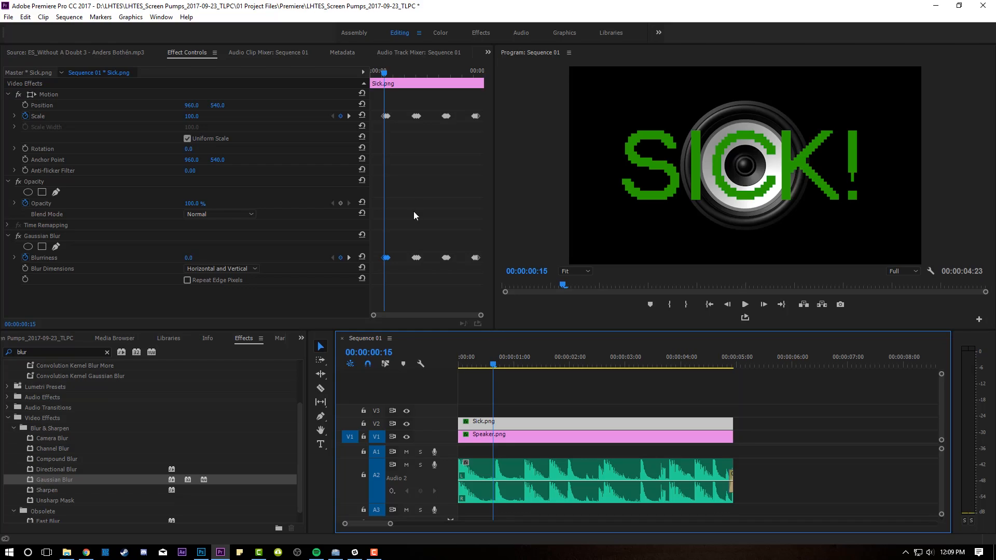
Drag the first pulse's final Scale and Blurriness keyframes later for a slower ease-back
drag(482, 316, 423, 316)
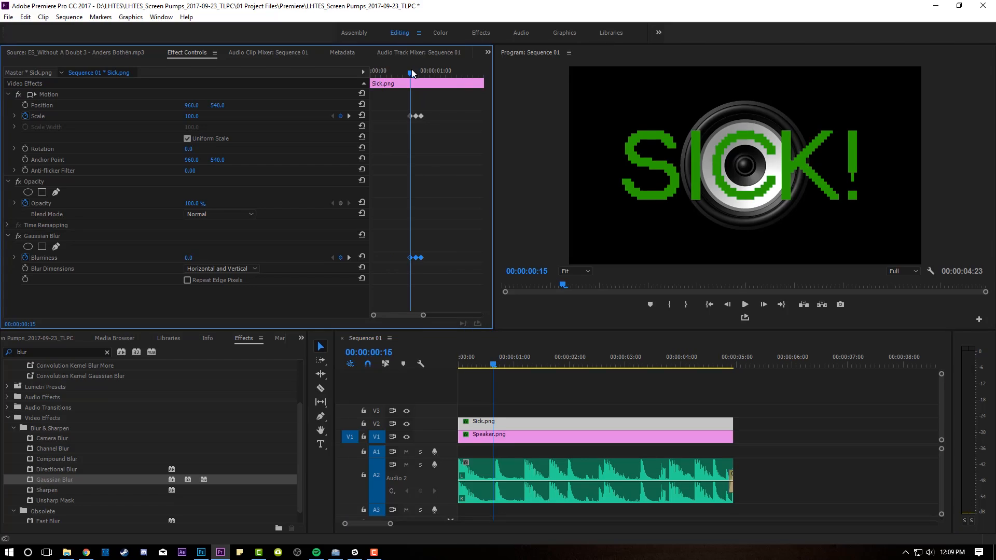
drag(412, 71, 416, 71)
key(Right)
key(Right)
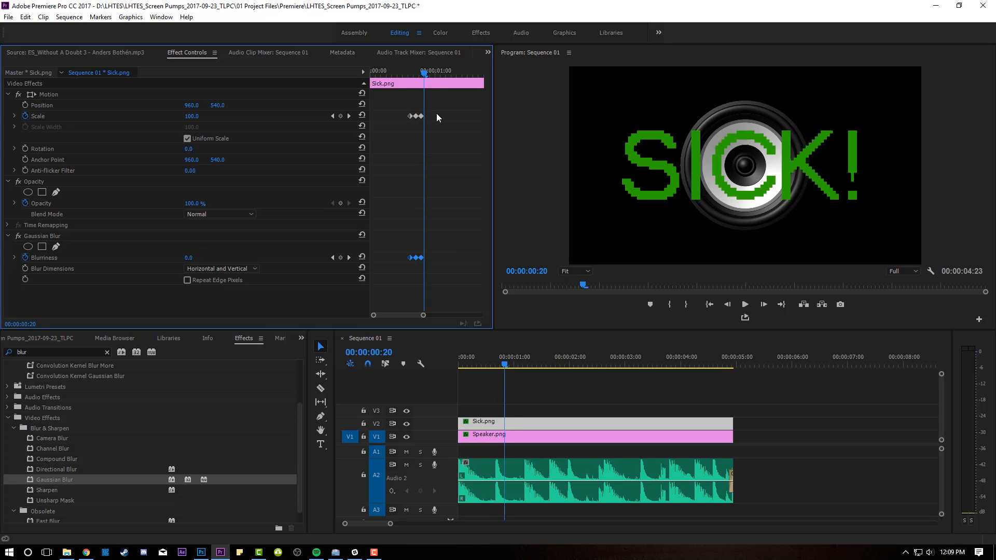
key(Right)
key(Right)
key(Right)
key(Right)
key(Right)
key(Right)
drag(421, 116, 438, 117)
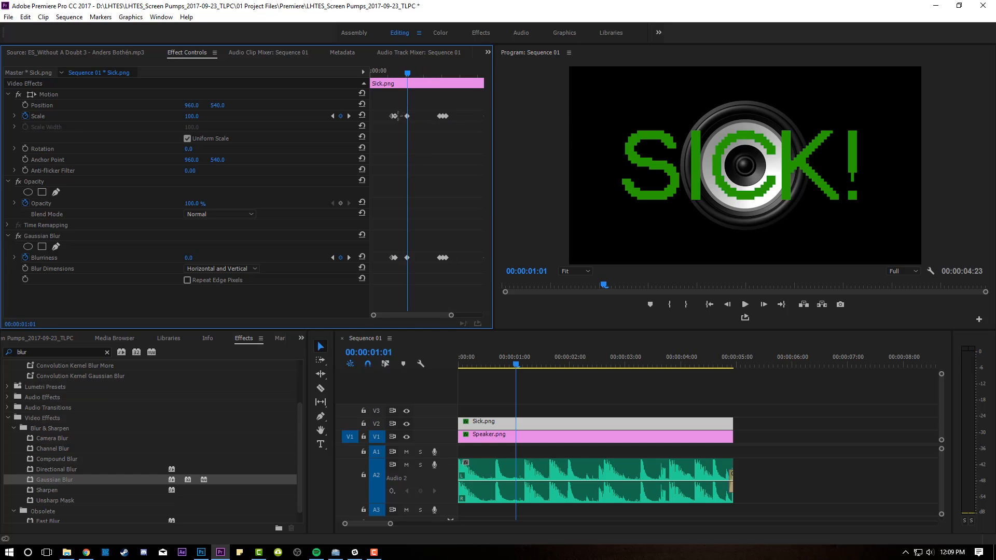
Paste the adjusted keyframes at the other kicks and return the playhead to the start
key(shift+k)
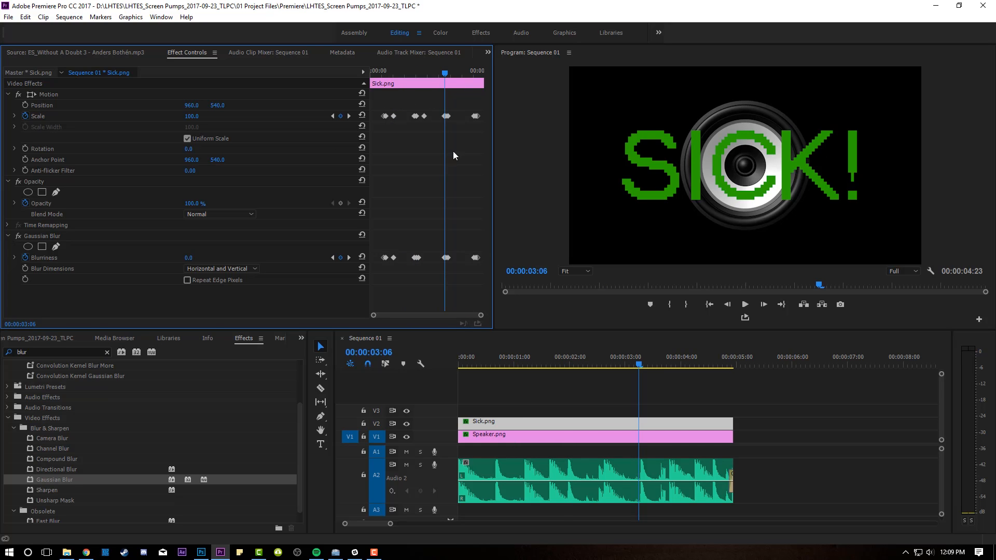
key(shift+k)
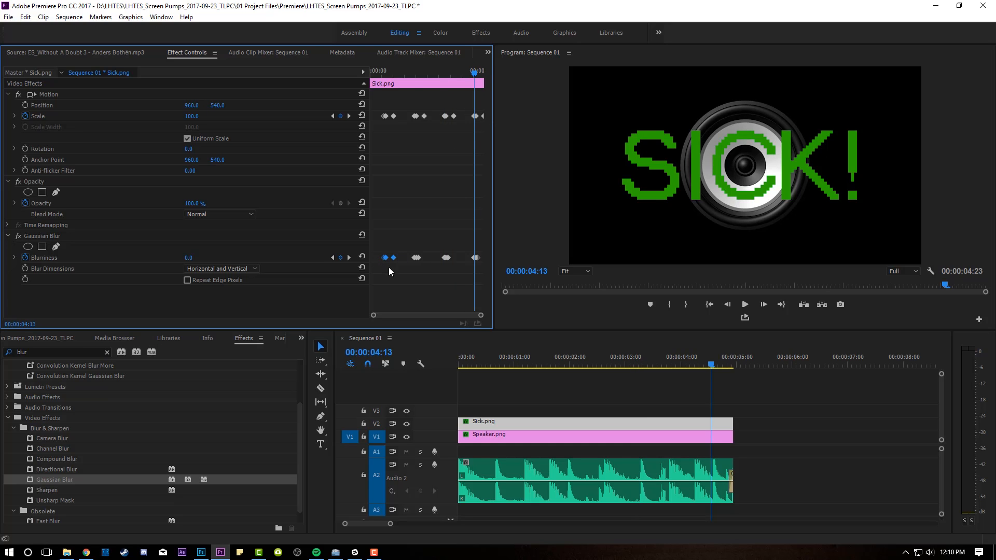
key(ctrl+v)
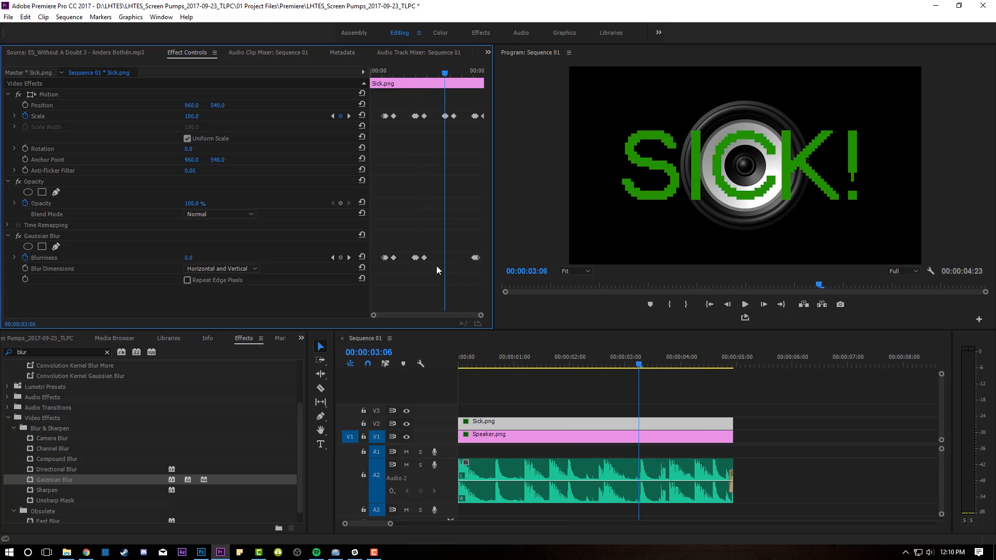
key(ctrl+v)
click(455, 385)
key(Home)
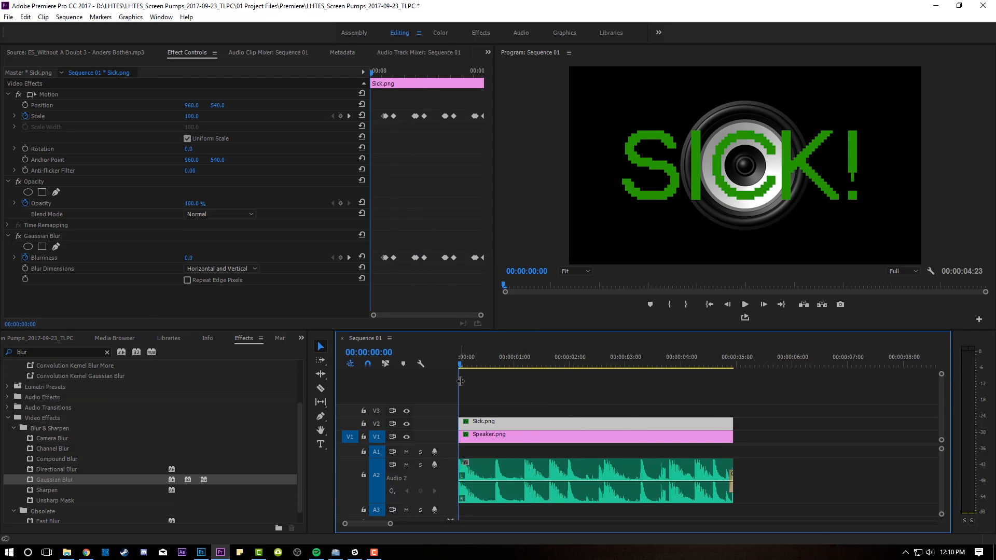